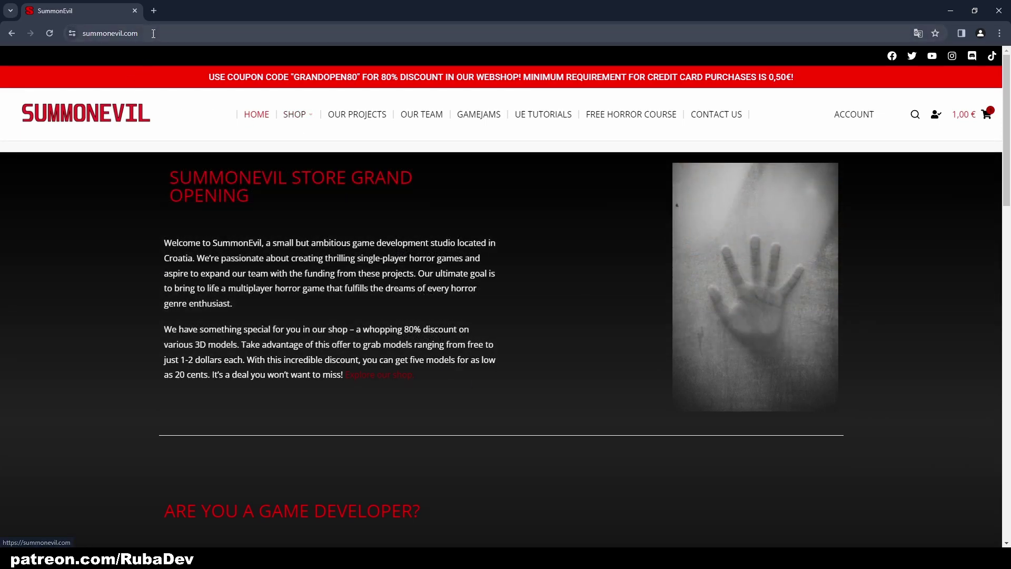
Load summonevil.com in the browser and go to its shop of game assets.
{"action": "left_click", "coordinate": [104, 33]}
{"action": "key", "text": "Return"}
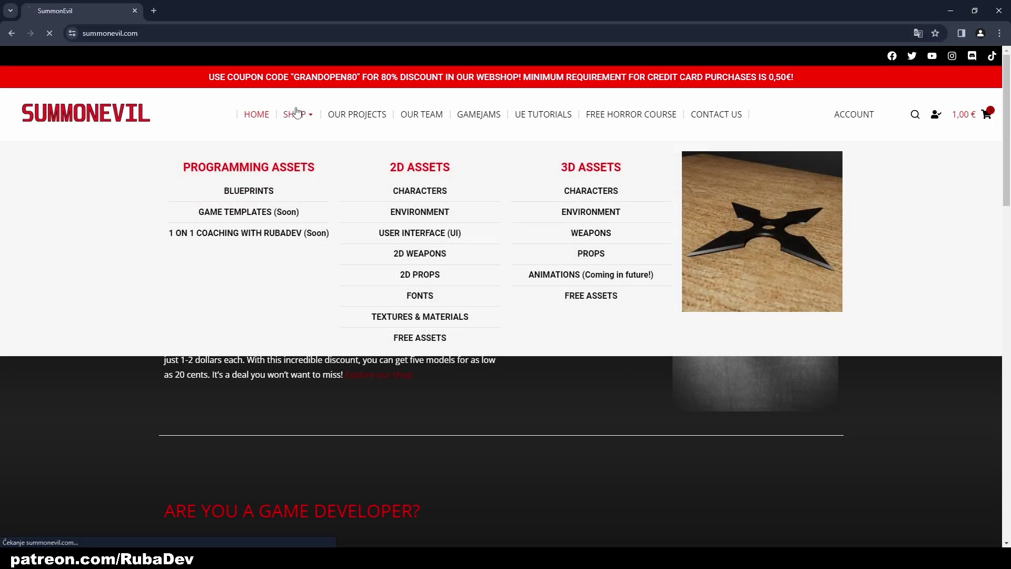
{"action": "left_click", "coordinate": [291, 114]}
{"action": "scroll", "coordinate": [569, 307], "scroll_direction": "down", "scroll_amount": 2}
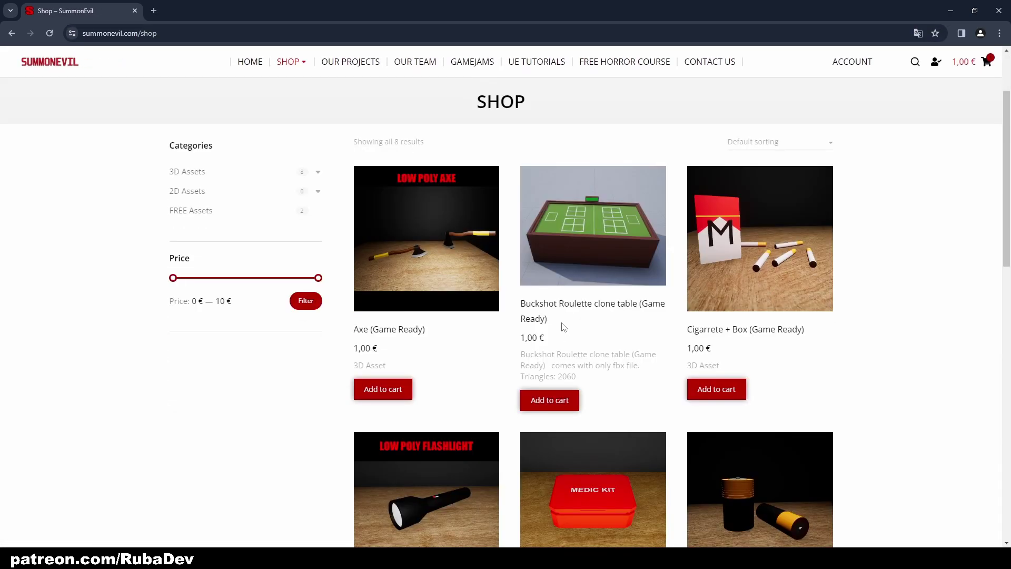
Add the Buckshot Roulette clone table (Game Ready) to the cart and proceed to checkout.
{"action": "left_click", "coordinate": [552, 401]}
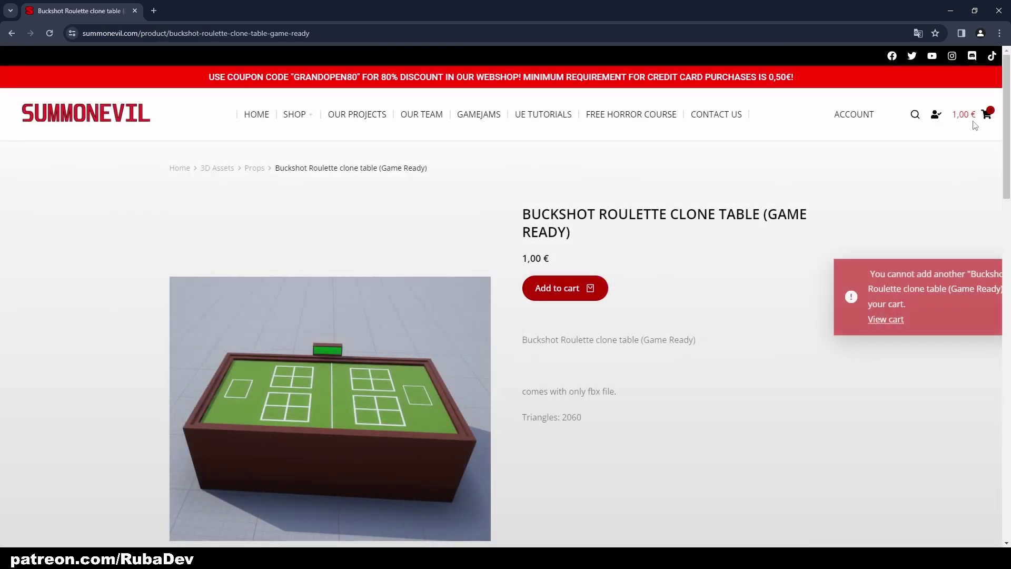
{"action": "left_click", "coordinate": [986, 117]}
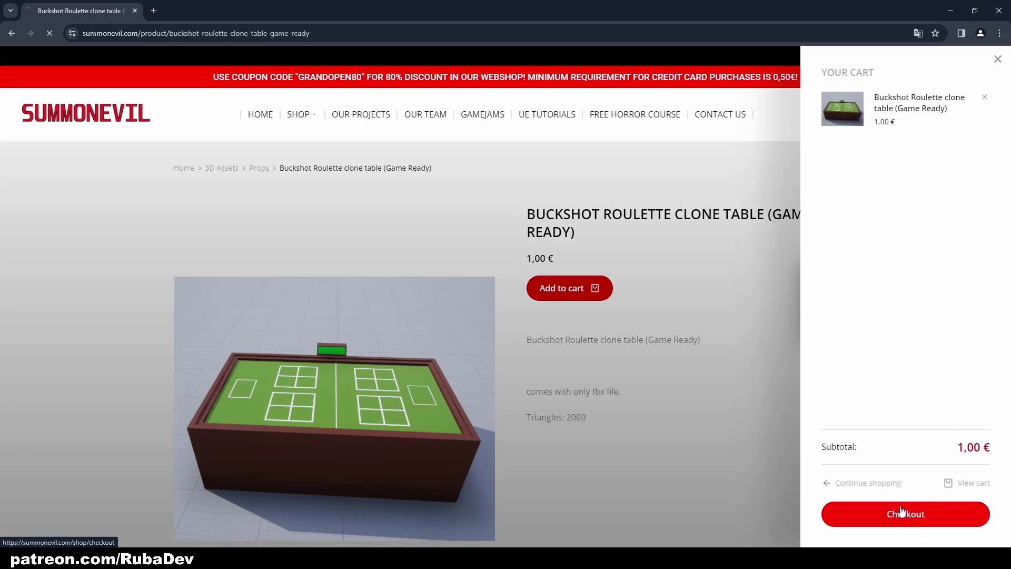
{"action": "scroll", "coordinate": [674, 350], "scroll_direction": "down", "scroll_amount": 2}
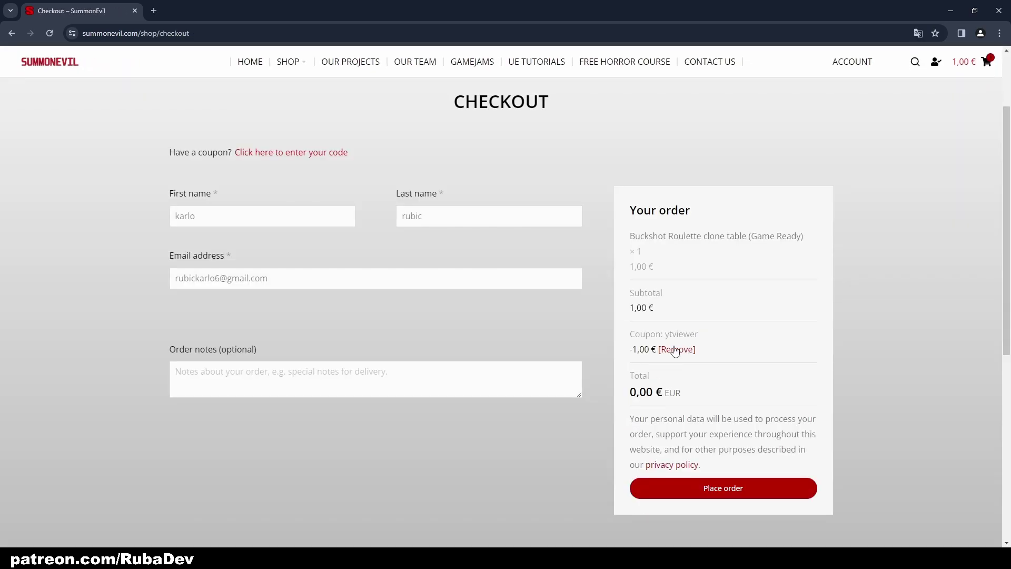
Remove the coupon on the order and apply the coupon code "ytviewer" again.
{"action": "left_click", "coordinate": [674, 350]}
{"action": "left_click", "coordinate": [296, 258]}
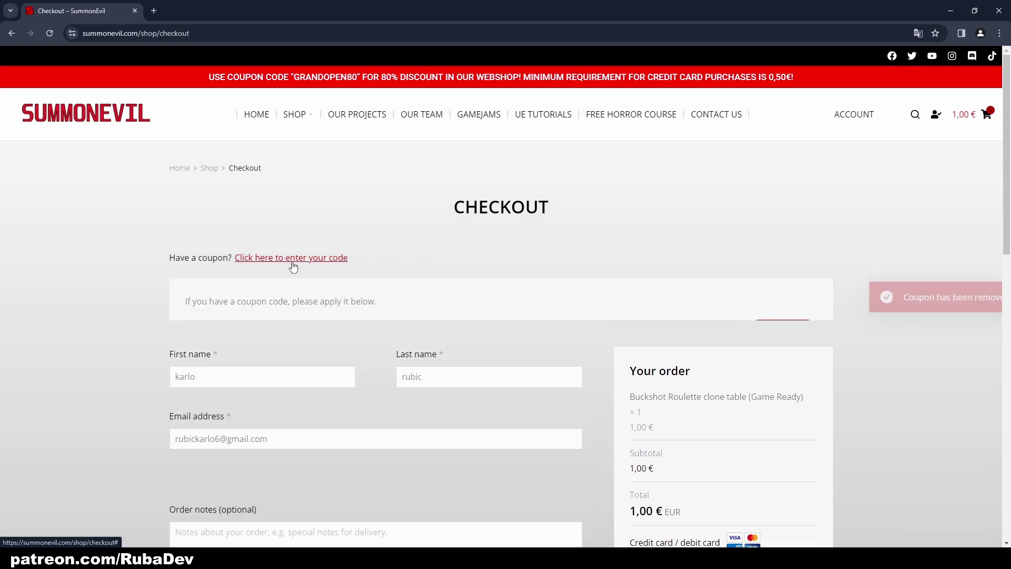
{"action": "type", "text": "ytviewer"}
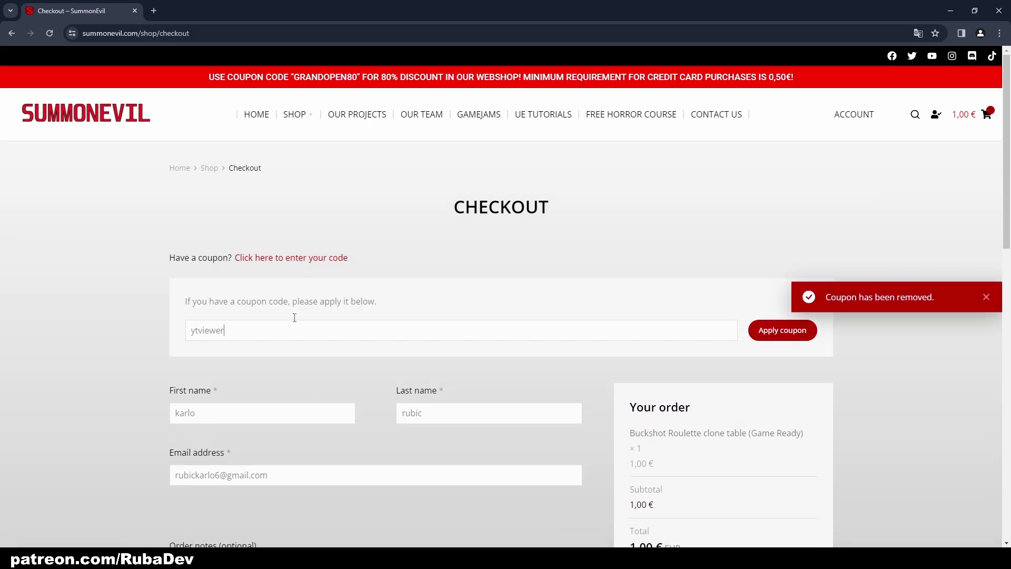
{"action": "left_click", "coordinate": [782, 330]}
{"action": "scroll", "coordinate": [741, 319], "scroll_direction": "down", "scroll_amount": 3}
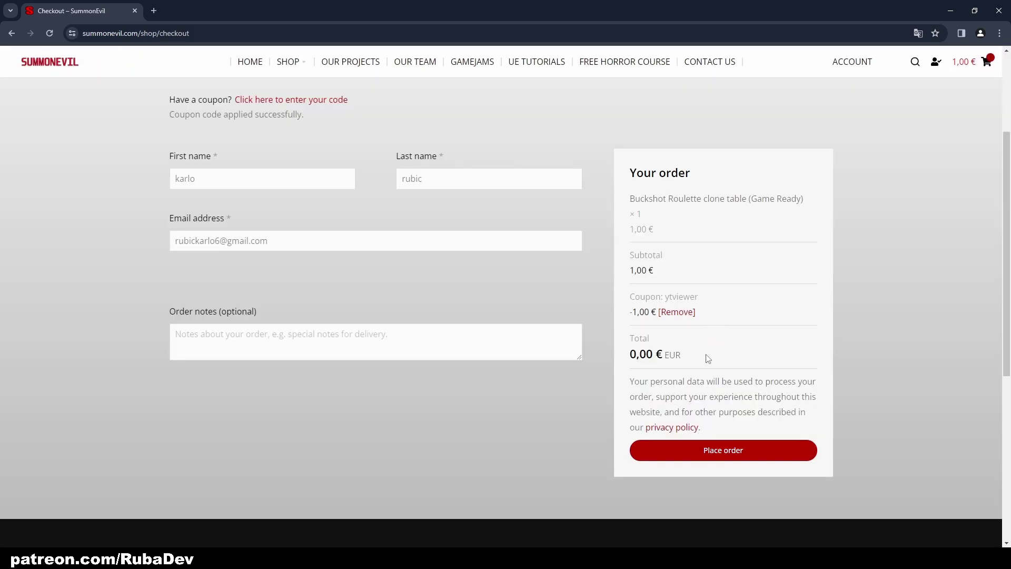
{"action": "left_click_drag", "start_coordinate": [707, 358], "coordinate": [611, 355]}
{"action": "left_click", "coordinate": [587, 412]}
{"action": "left_click_drag", "start_coordinate": [694, 360], "coordinate": [549, 411]}
{"action": "left_click", "coordinate": [428, 402]}
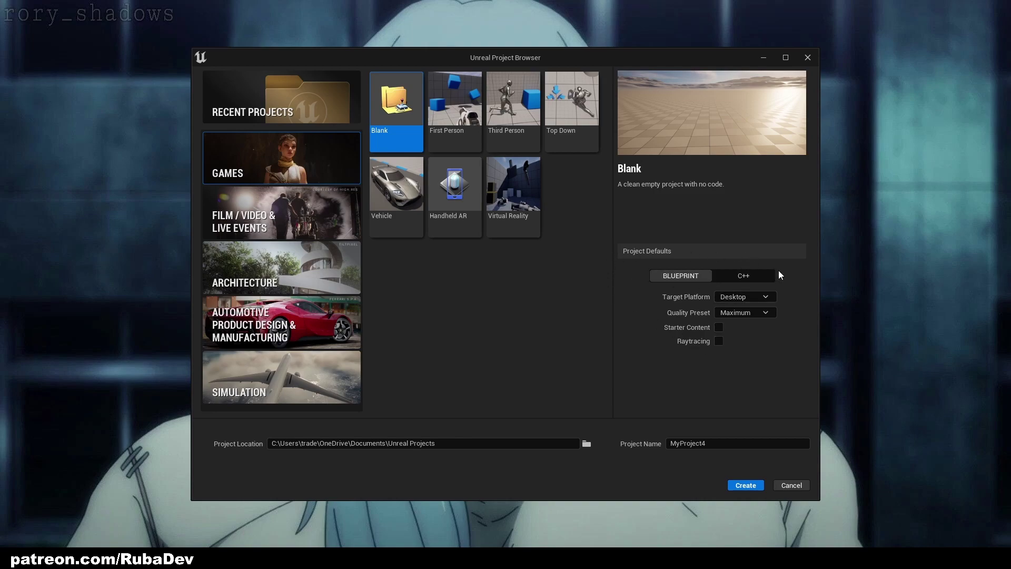
Switch to Unreal Engine and create a Blank Blueprint games project named RouletteYT.
{"action": "left_click", "coordinate": [701, 442]}
{"action": "double_click", "coordinate": [701, 442]}
{"action": "type", "text": "RouletteYT"}
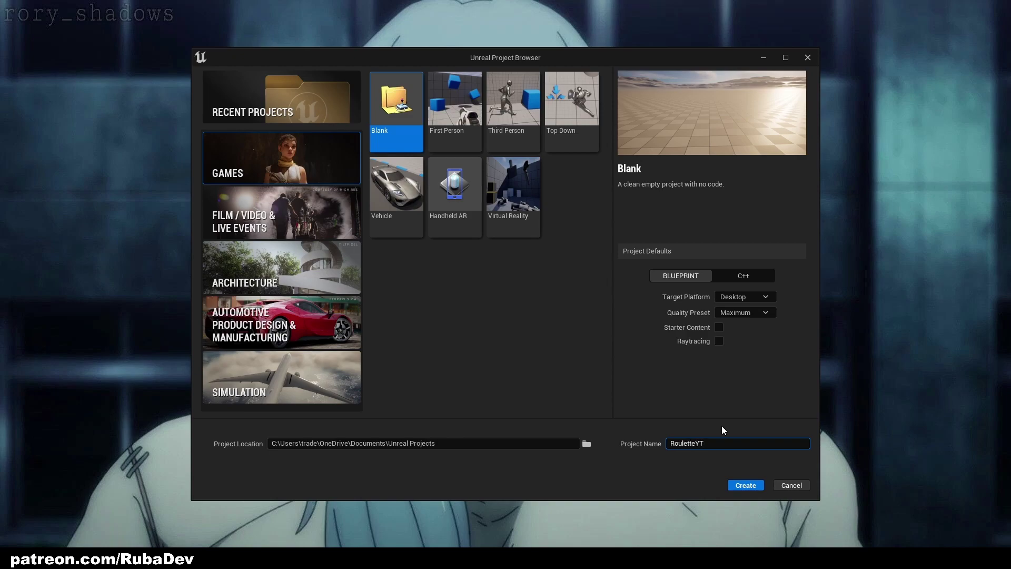
{"action": "left_click", "coordinate": [743, 485]}
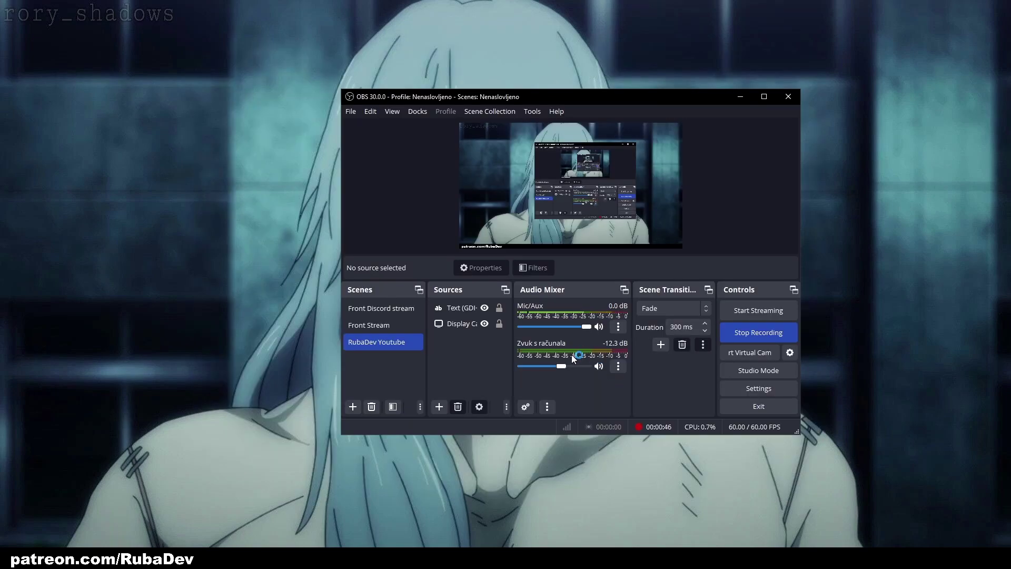
{"action": "left_click", "coordinate": [741, 97]}
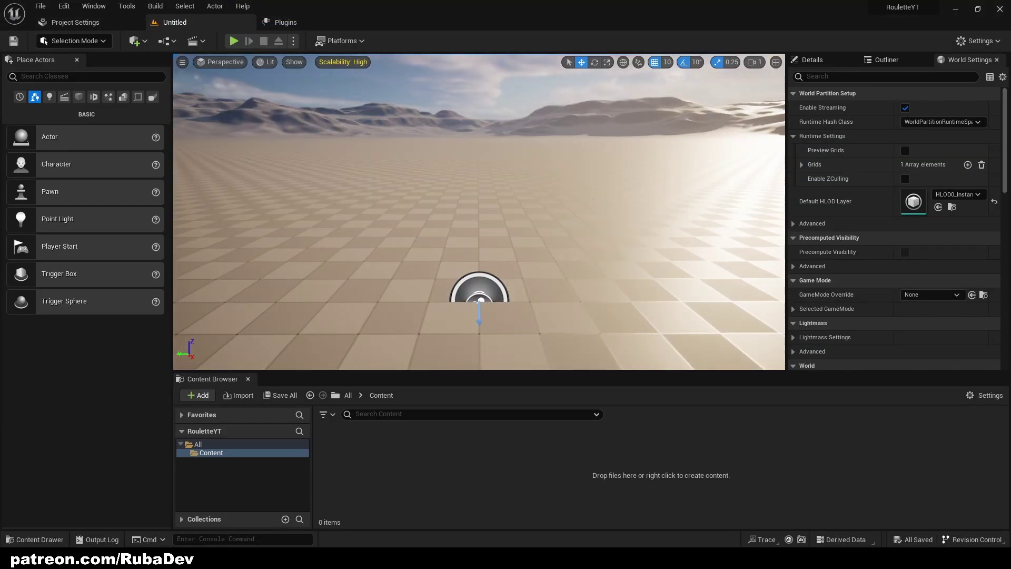
Look through the roulette asset folder on the Desktop in File Explorer, then return to the Unreal editor.
{"action": "left_click", "coordinate": [131, 559]}
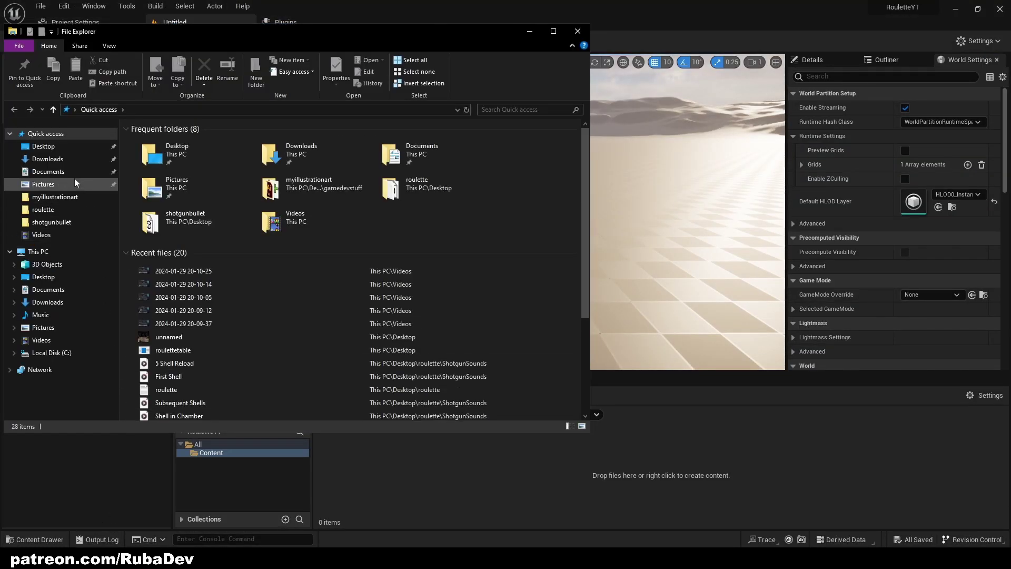
{"action": "left_click", "coordinate": [47, 158]}
{"action": "left_click", "coordinate": [362, 176]}
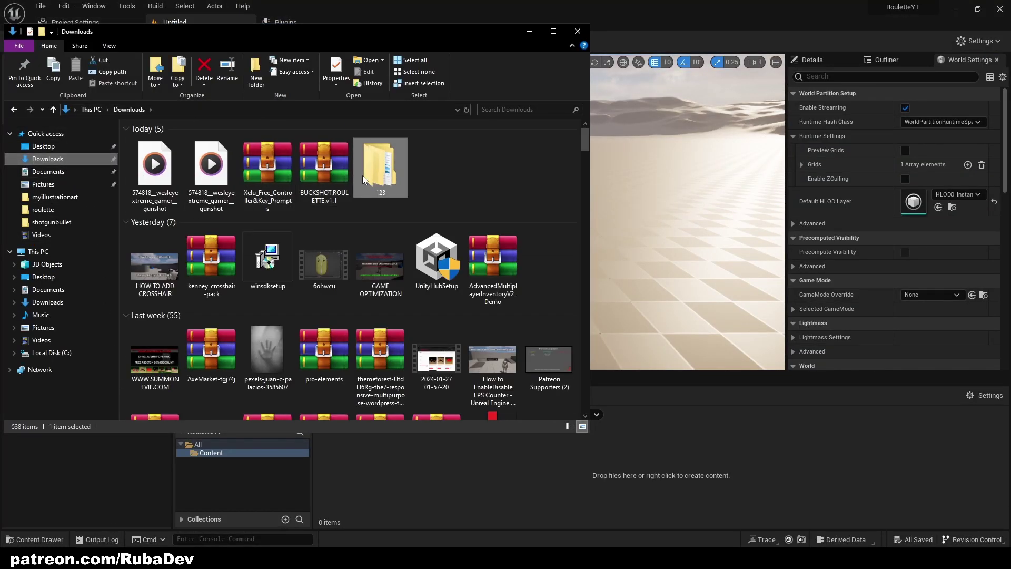
{"action": "left_click", "coordinate": [79, 148]}
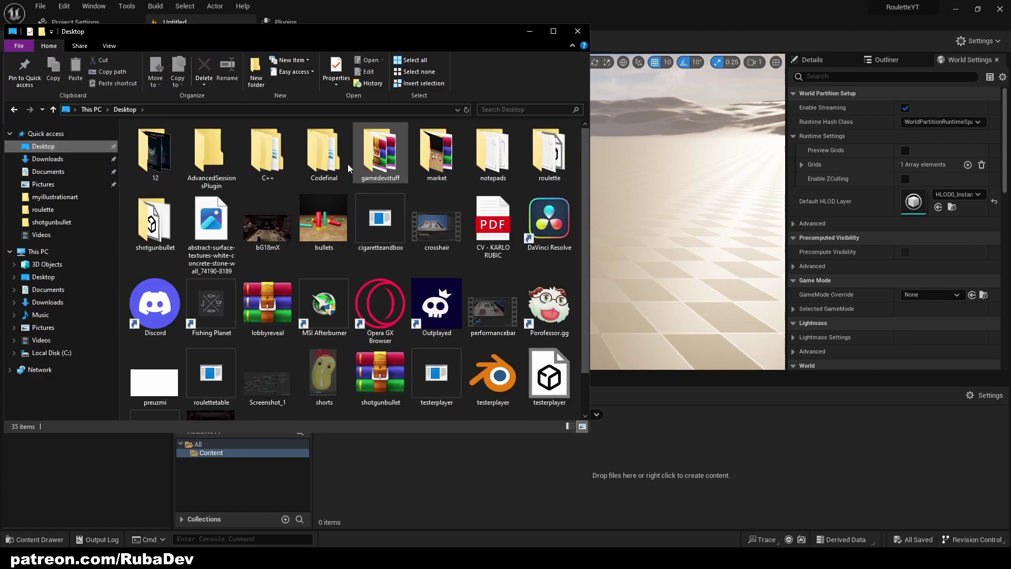
{"action": "double_click", "coordinate": [542, 150]}
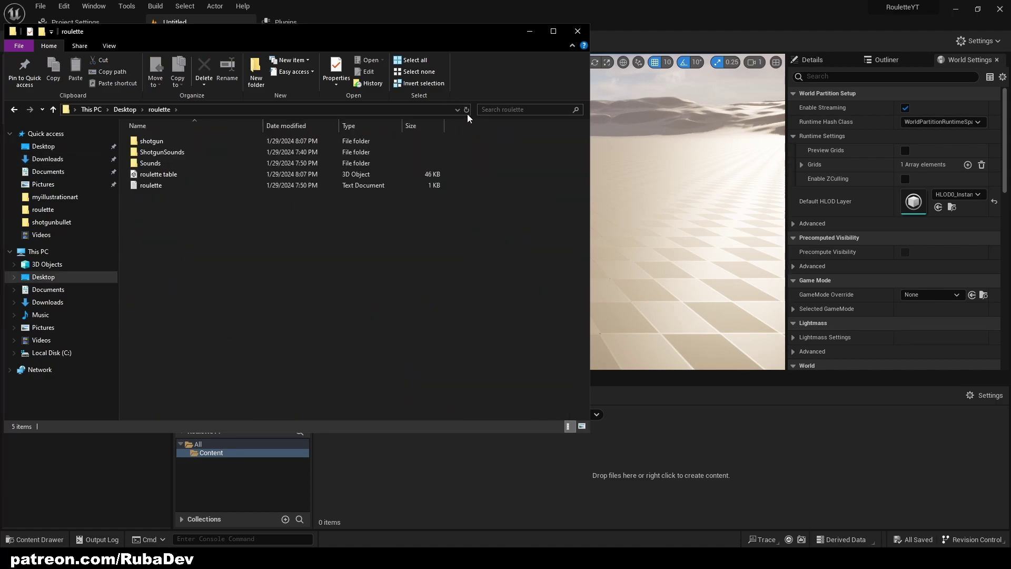
{"action": "left_click", "coordinate": [531, 32]}
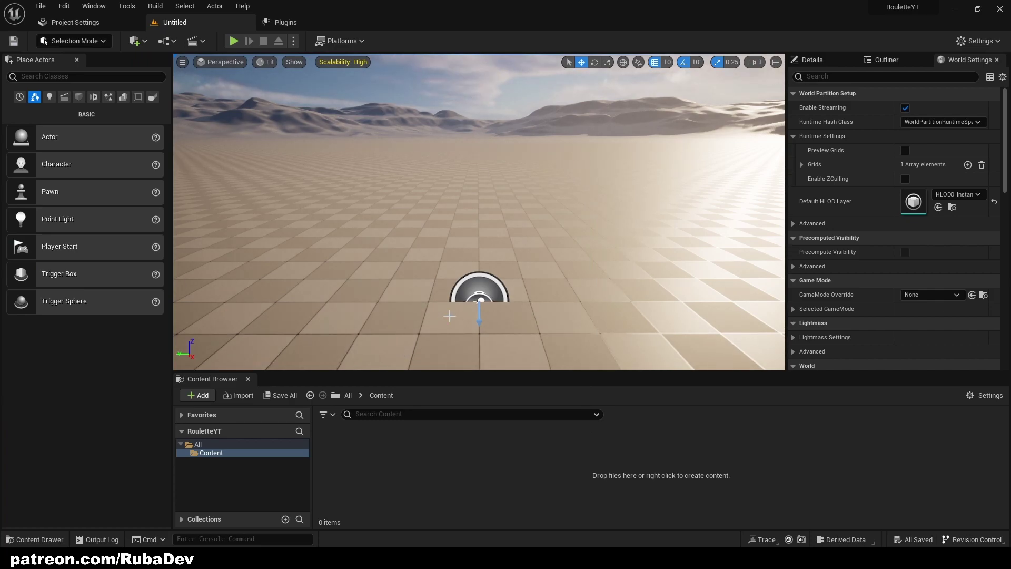
Create a new level from the Empty Level template.
{"action": "mouse_move", "coordinate": [480, 249]}
{"action": "right_mouse_down"}
{"action": "mouse_move", "coordinate": [423, 234]}
{"action": "mouse_move", "coordinate": [521, 231]}
{"action": "mouse_move", "coordinate": [477, 248]}
{"action": "right_mouse_up"}
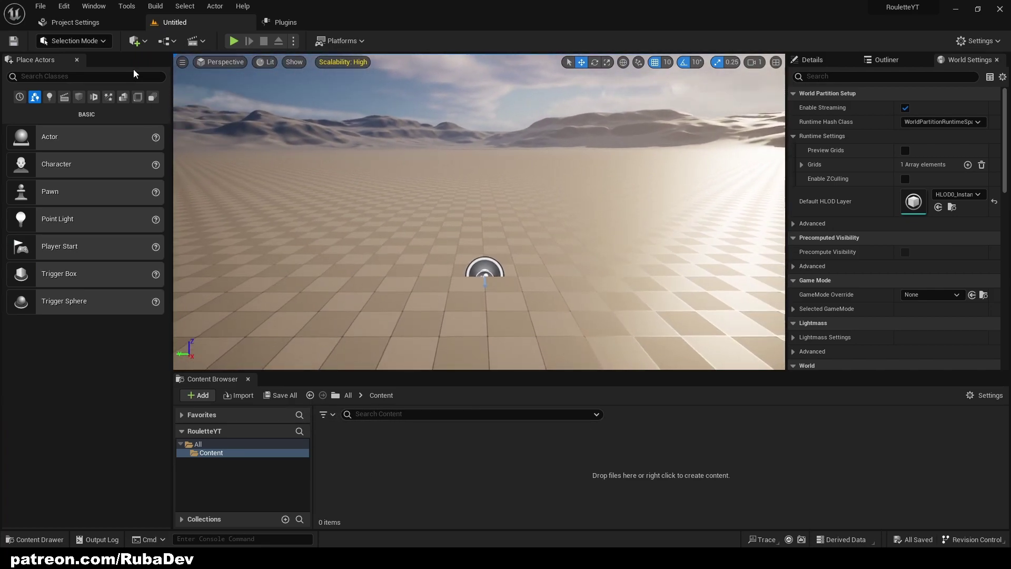
{"action": "left_click", "coordinate": [36, 7]}
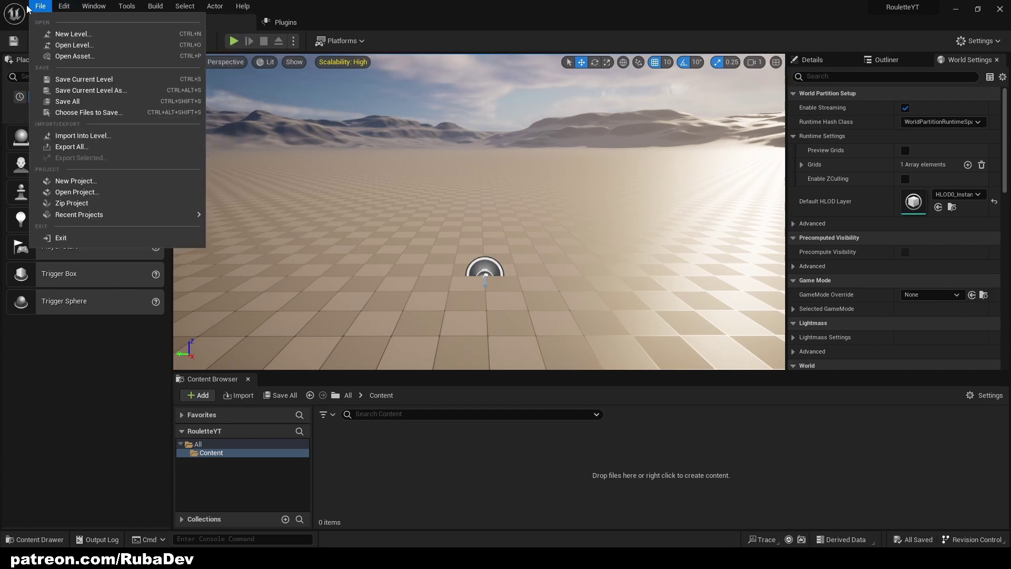
{"action": "left_click", "coordinate": [53, 36]}
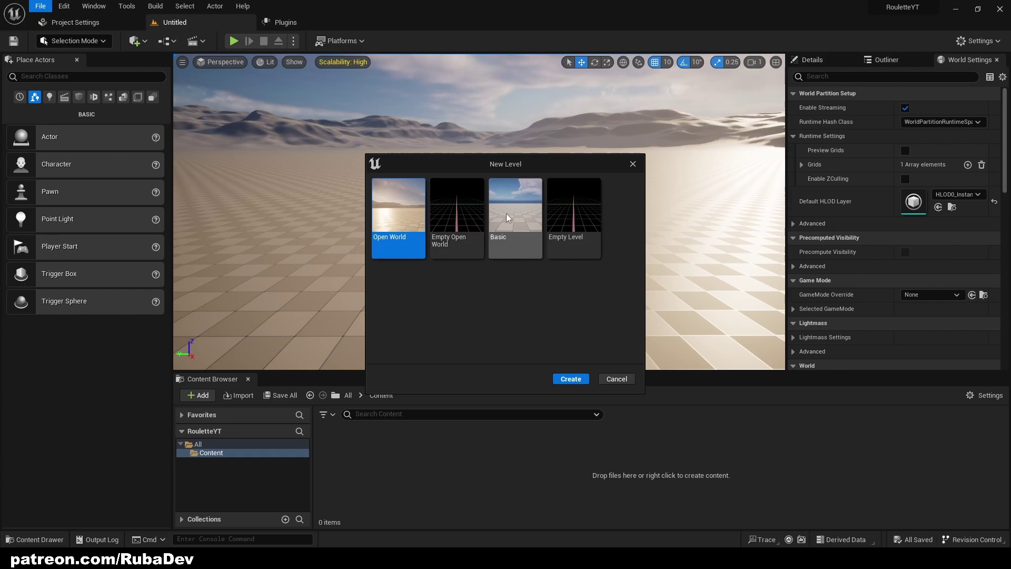
{"action": "left_click", "coordinate": [519, 207]}
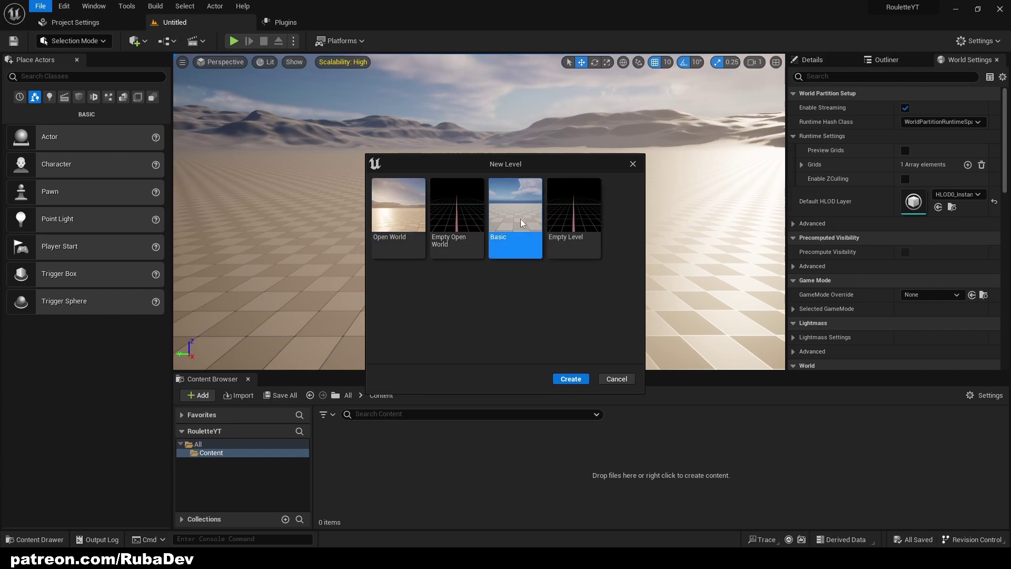
{"action": "left_click", "coordinate": [563, 213]}
{"action": "left_click", "coordinate": [571, 379]}
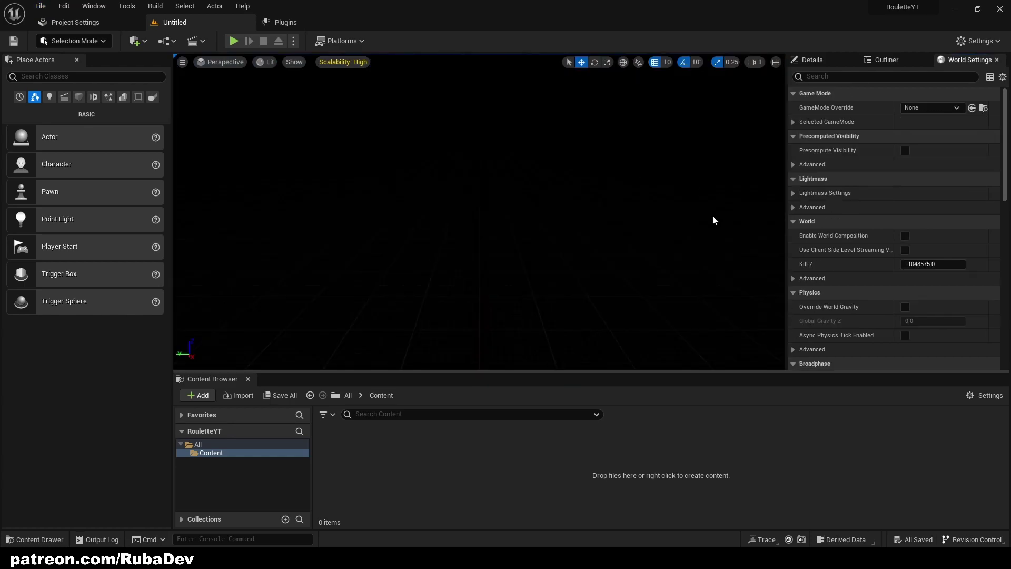
Save the current level as Gameplay in the Content folder.
{"action": "left_click", "coordinate": [42, 6]}
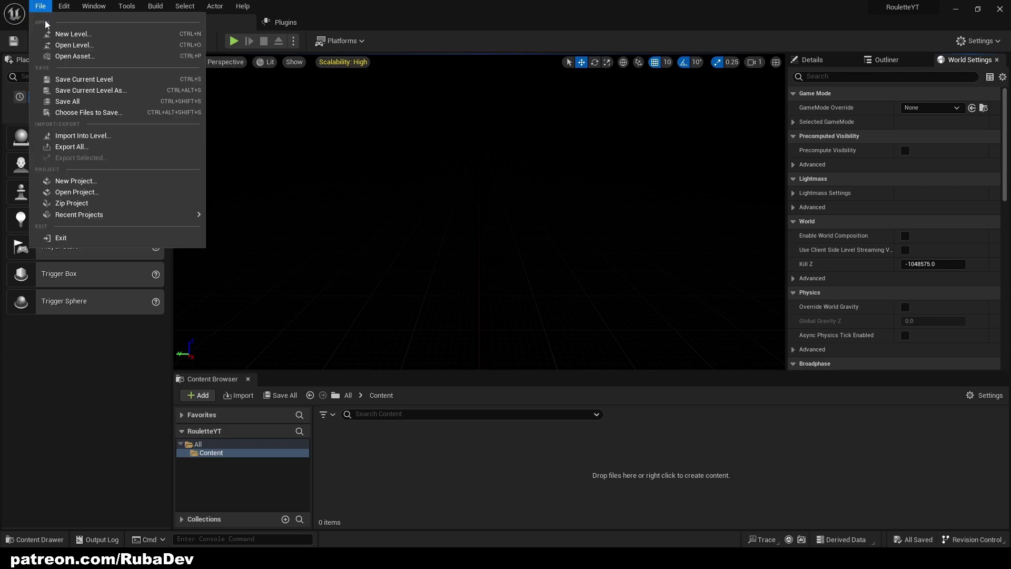
{"action": "left_click", "coordinate": [76, 90]}
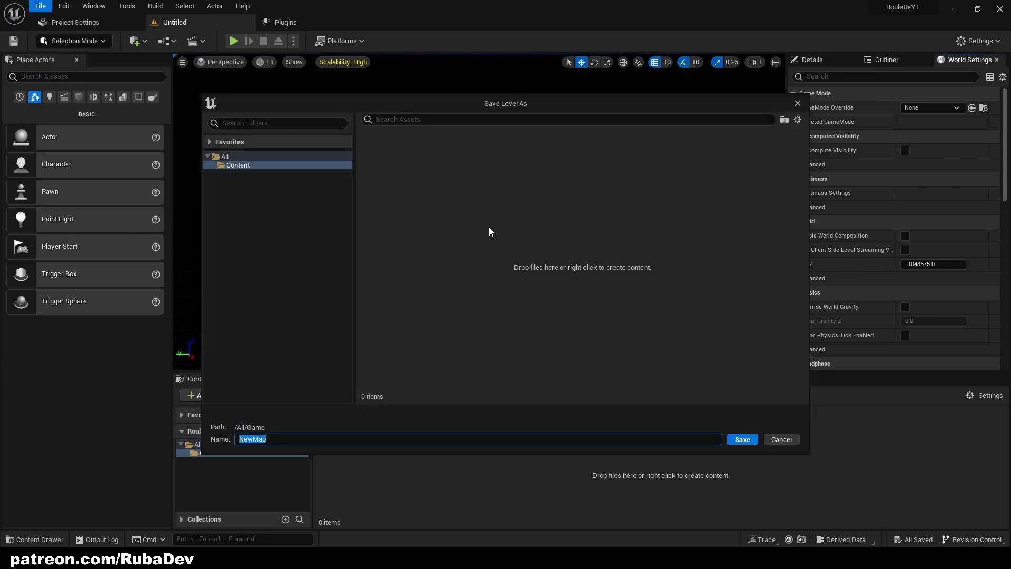
{"action": "type", "text": "Gameplay"}
{"action": "left_click", "coordinate": [742, 439]}
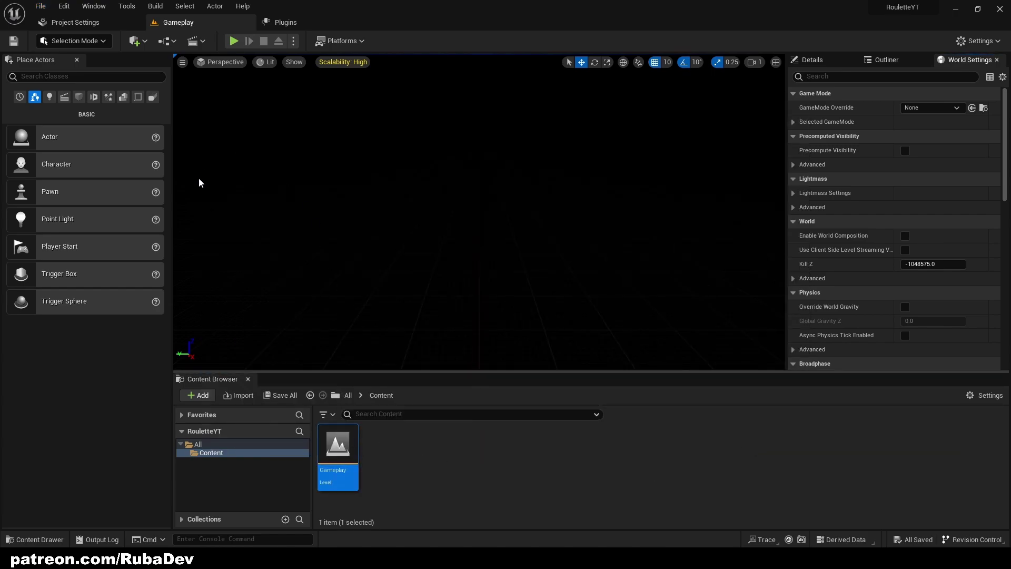
Create a Blueprint class in the Content folder with Character as parent and name it Player_Character.
{"action": "left_click", "coordinate": [411, 310]}
{"action": "right_click_drag", "start_coordinate": [411, 310], "coordinate": [463, 307]}
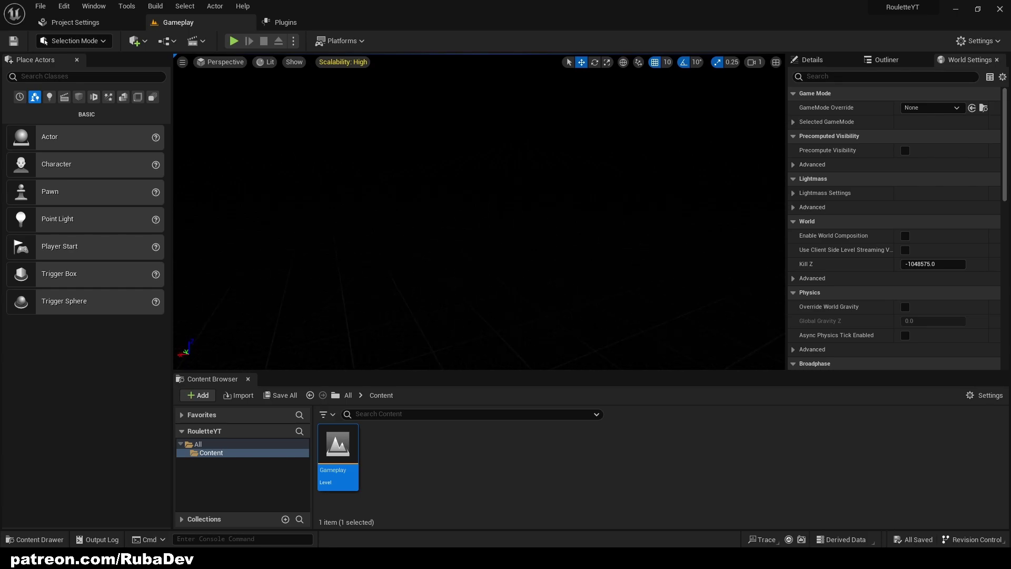
{"action": "left_click", "coordinate": [493, 433]}
{"action": "right_click", "coordinate": [393, 446]}
{"action": "right_click", "coordinate": [373, 445]}
{"action": "right_click", "coordinate": [373, 445]}
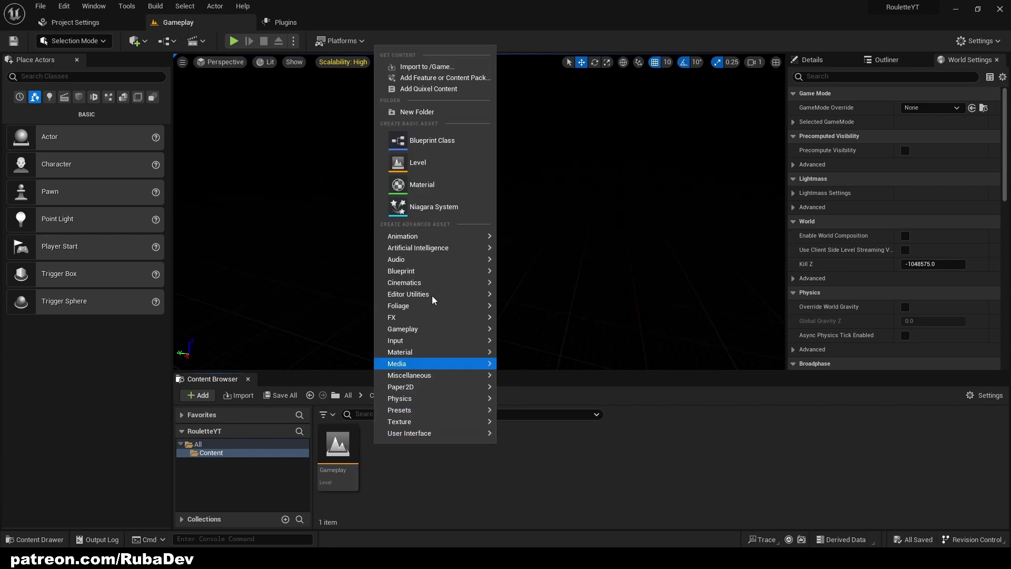
{"action": "left_click", "coordinate": [412, 142]}
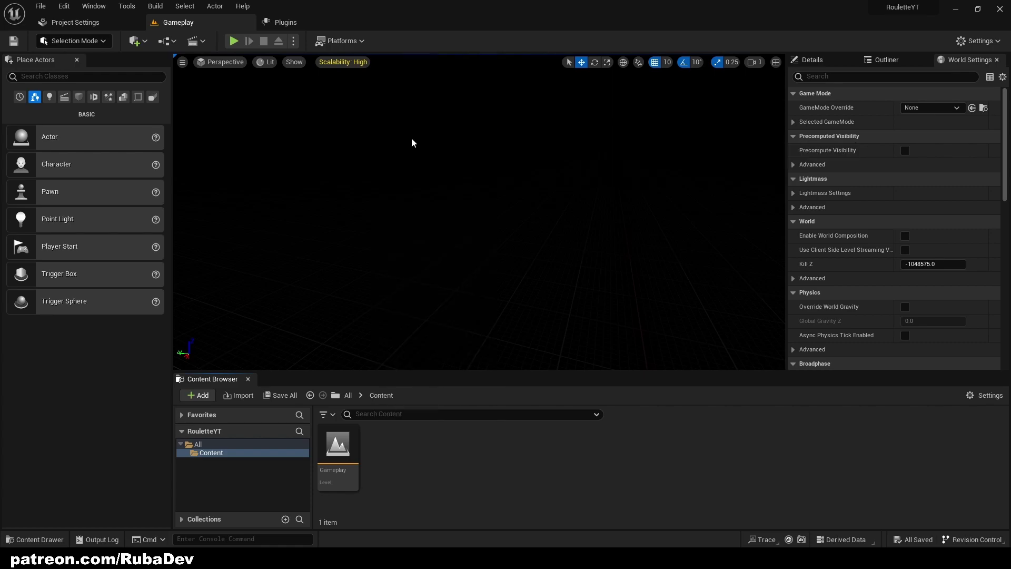
{"action": "left_click", "coordinate": [392, 238]}
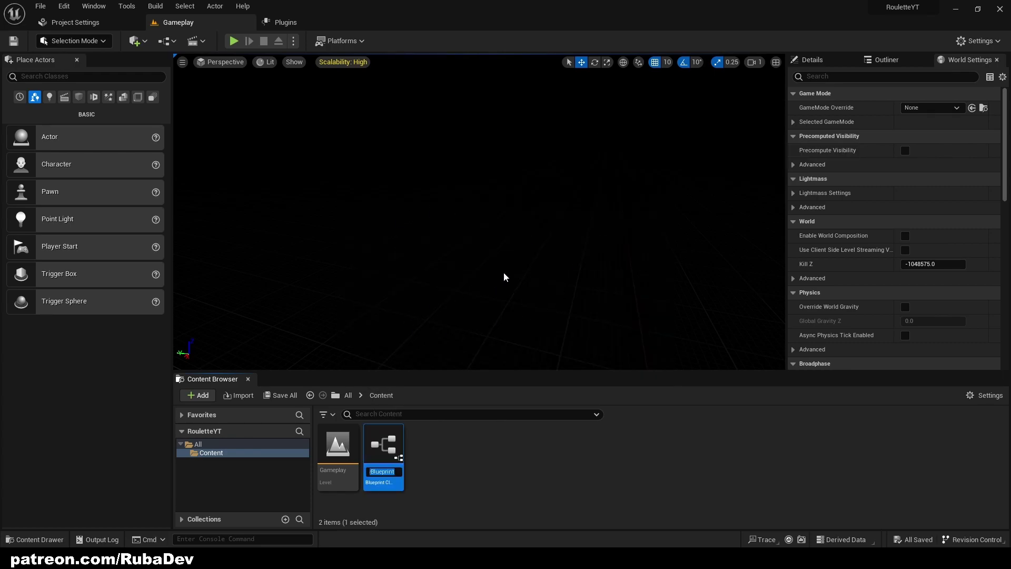
{"action": "type", "text": "Player...Character"}
{"action": "key", "text": "Return"}
Create a Blueprint class in the Content folder with Game Mode Base as parent and name it Gameplay_GM.
{"action": "left_click", "coordinate": [461, 478]}
{"action": "right_click", "coordinate": [444, 474]}
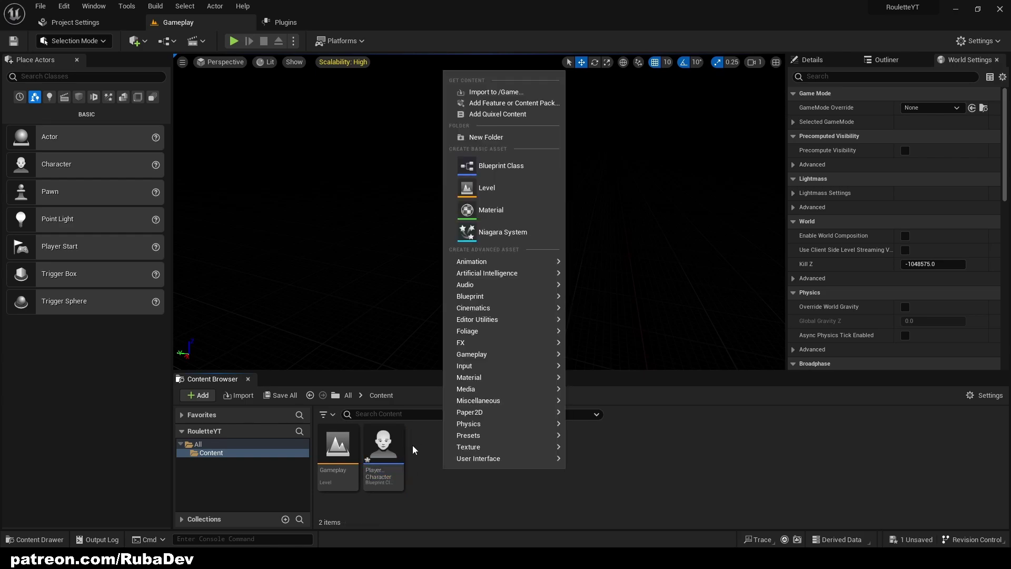
{"action": "left_click", "coordinate": [470, 167]}
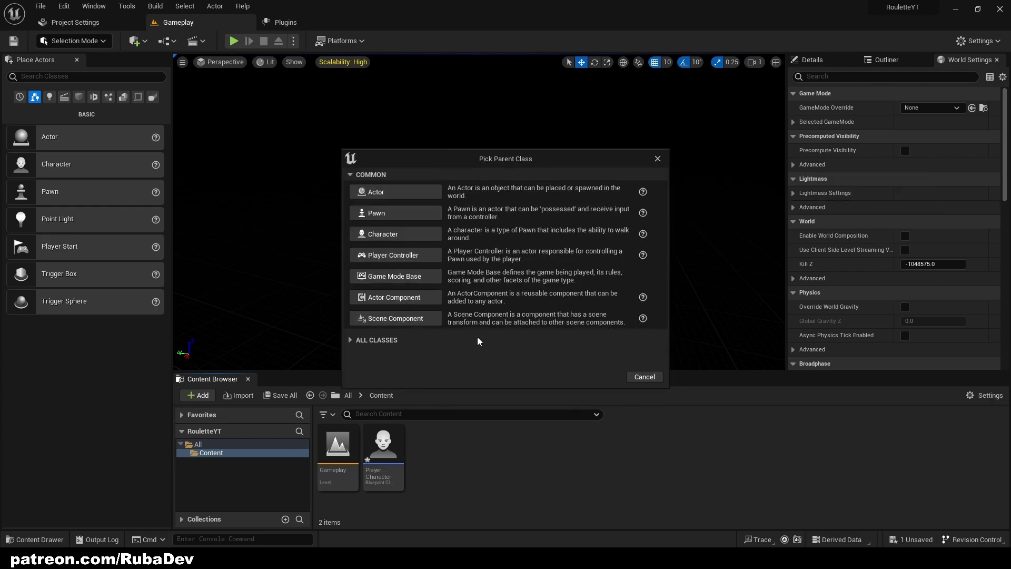
{"action": "left_click", "coordinate": [397, 278]}
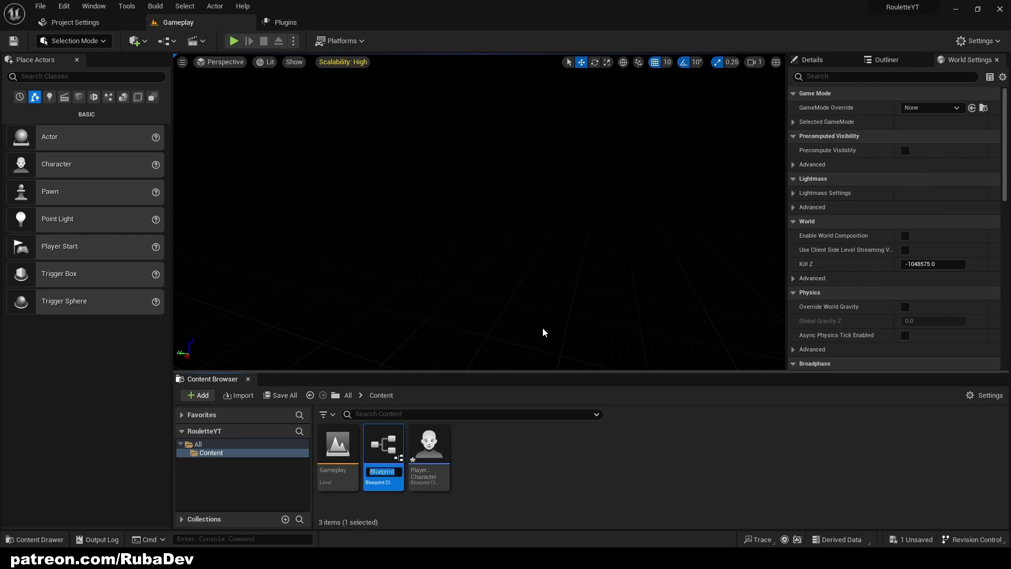
{"action": "type", "text": "G"}
{"action": "type", "text": "ameplay_GM"}
{"action": "key", "text": "Return"}
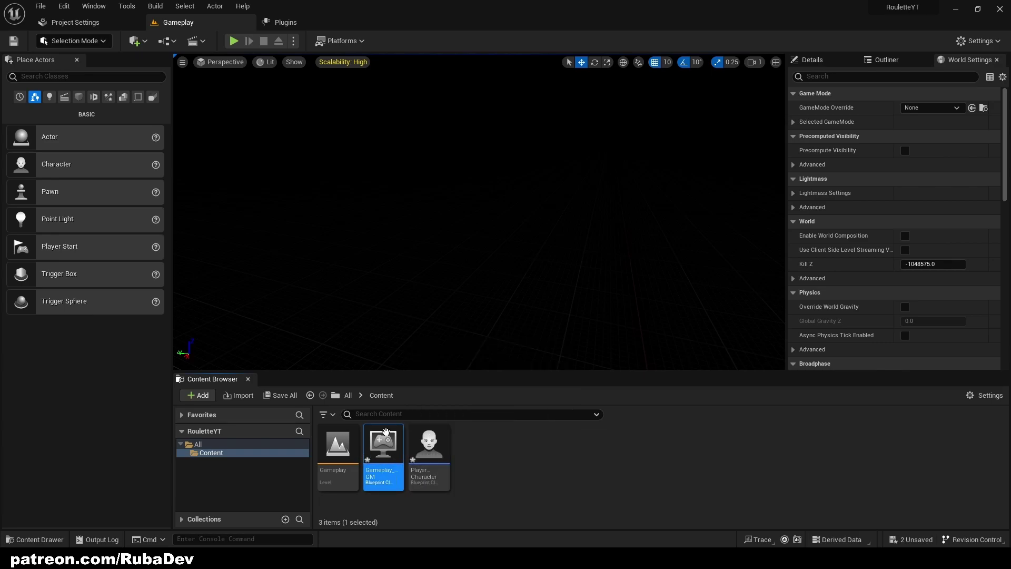
Create a Blueprint class in the Content folder with Player Controller as parent and name it Gameplay_PC.
{"action": "left_click", "coordinate": [468, 479]}
{"action": "right_click", "coordinate": [476, 453]}
{"action": "left_click", "coordinate": [476, 476]}
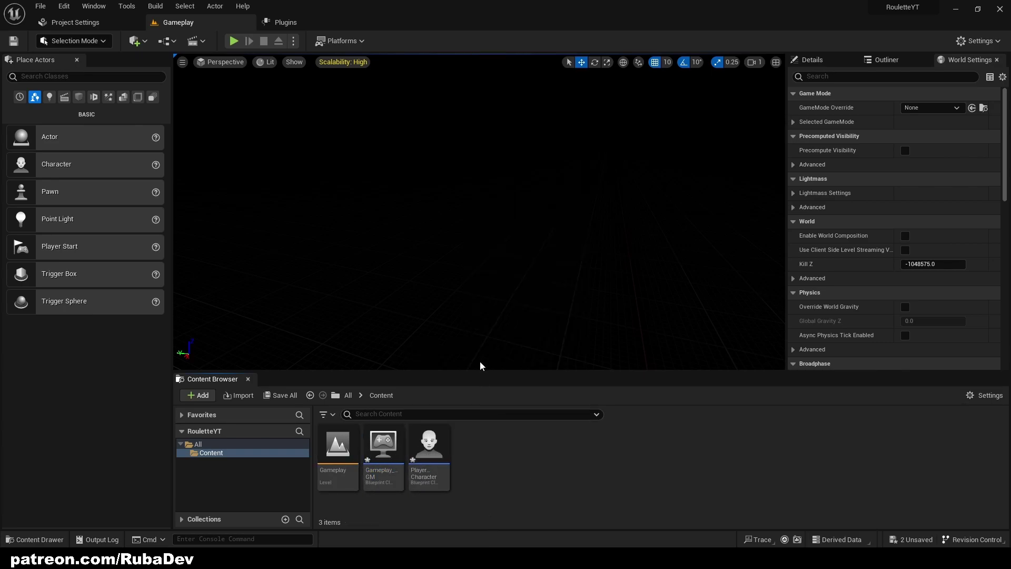
{"action": "right_click", "coordinate": [476, 470]}
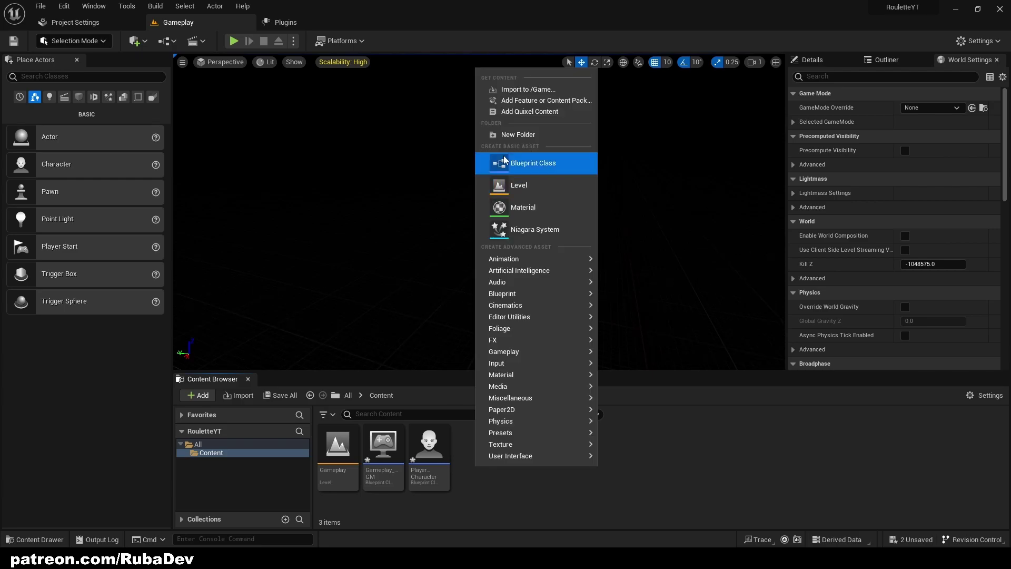
{"action": "left_click", "coordinate": [522, 162]}
{"action": "left_click", "coordinate": [406, 253]}
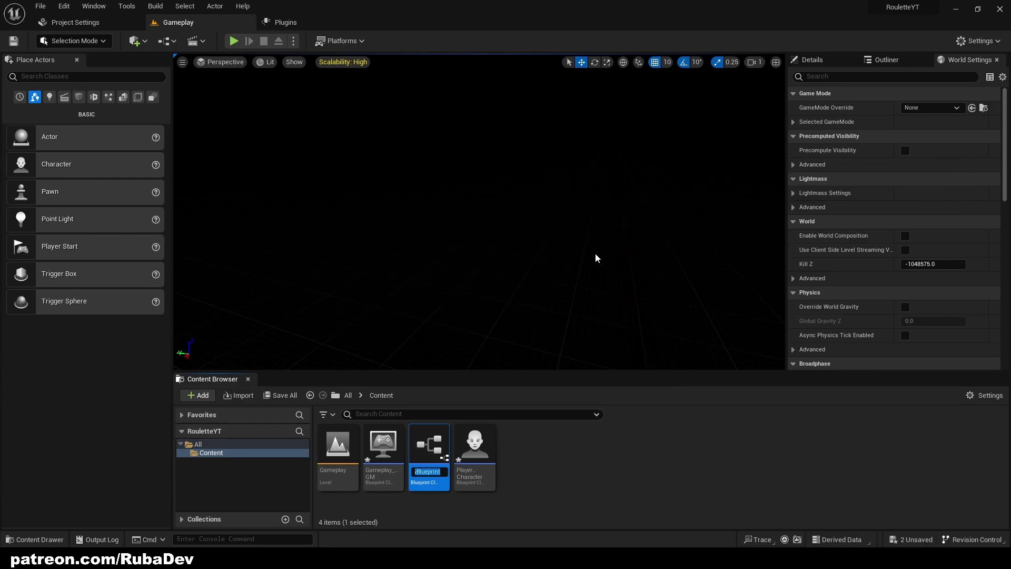
{"action": "type", "text": "Gameplay_PC"}
{"action": "key", "text": "Return"}
{"action": "left_click", "coordinate": [581, 458]}
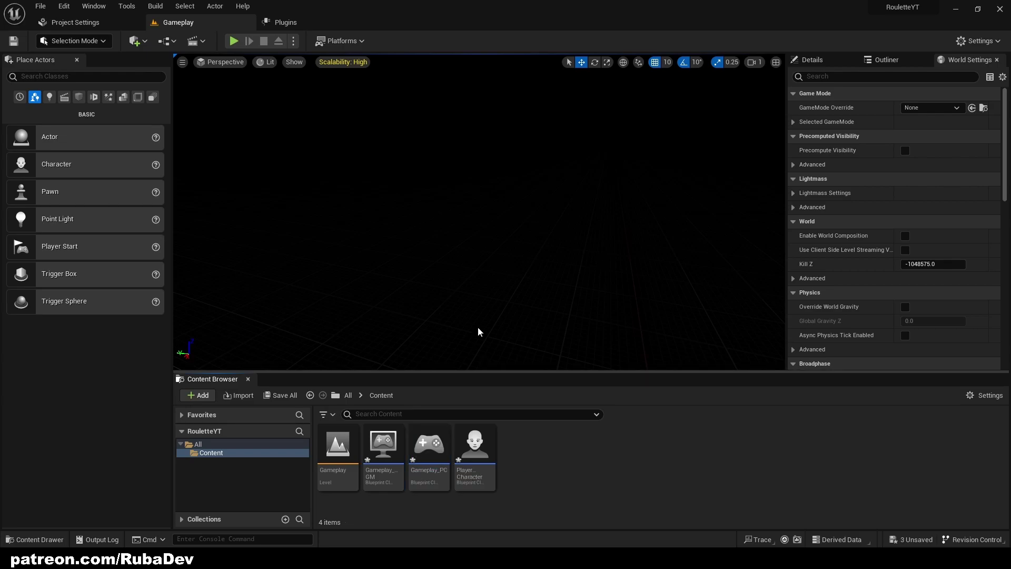
Create a Blueprint class in the Content folder with GameInstance as parent and name it MainGameInstance.
{"action": "right_click", "coordinate": [514, 444]}
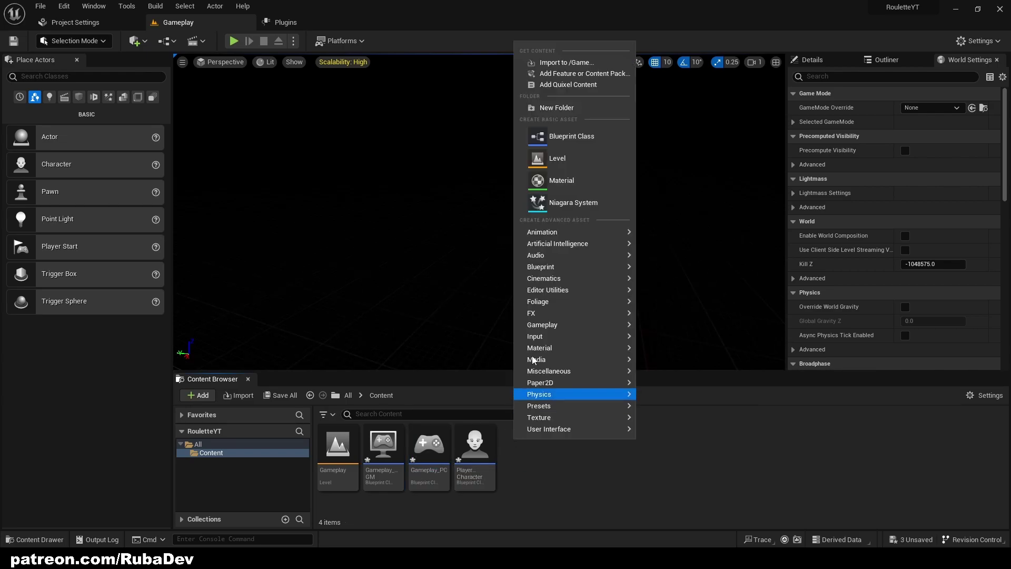
{"action": "right_click", "coordinate": [505, 467]}
{"action": "right_click", "coordinate": [504, 467]}
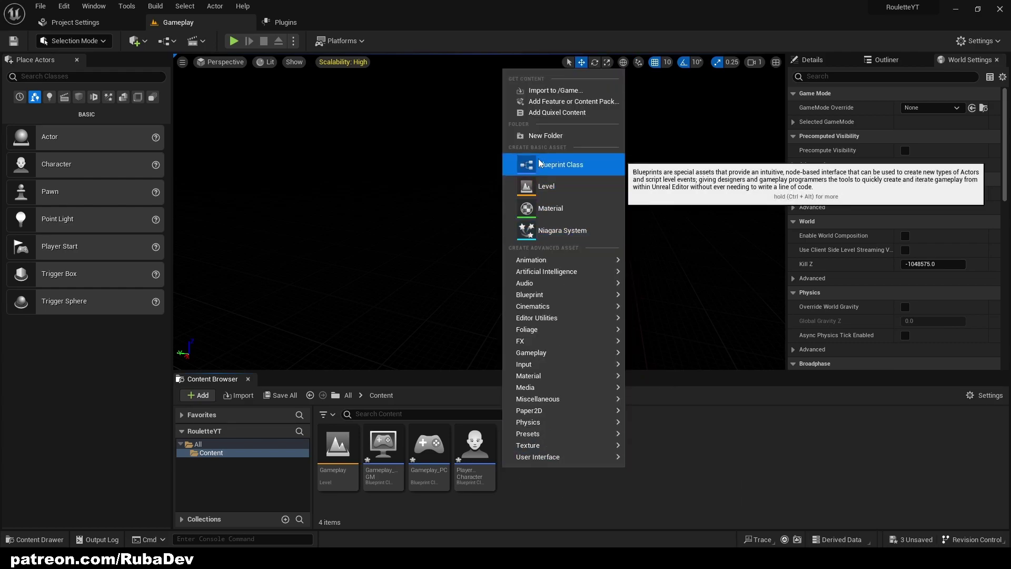
{"action": "left_click", "coordinate": [559, 163]}
{"action": "left_click", "coordinate": [378, 341]}
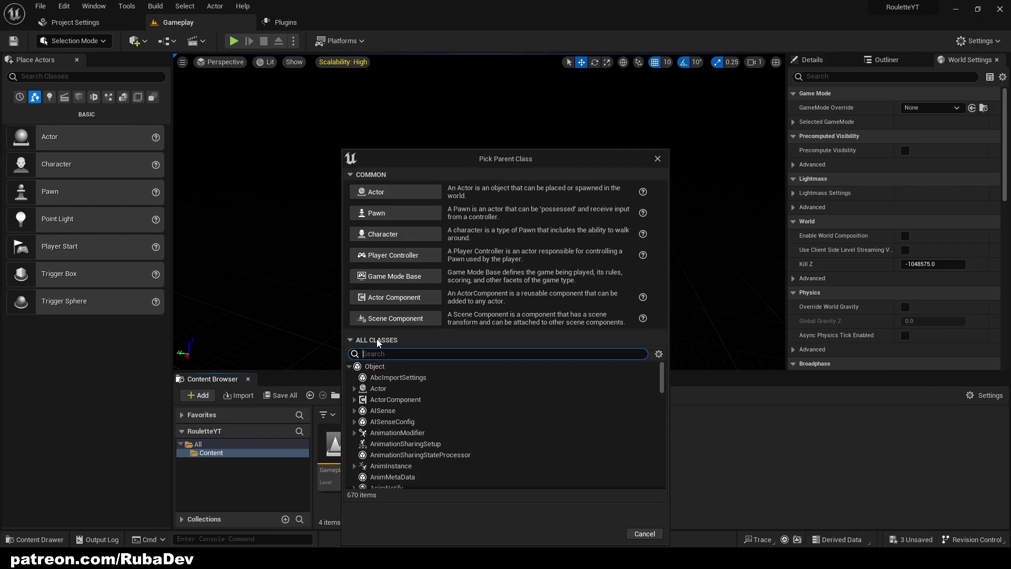
{"action": "type", "text": "game instance"}
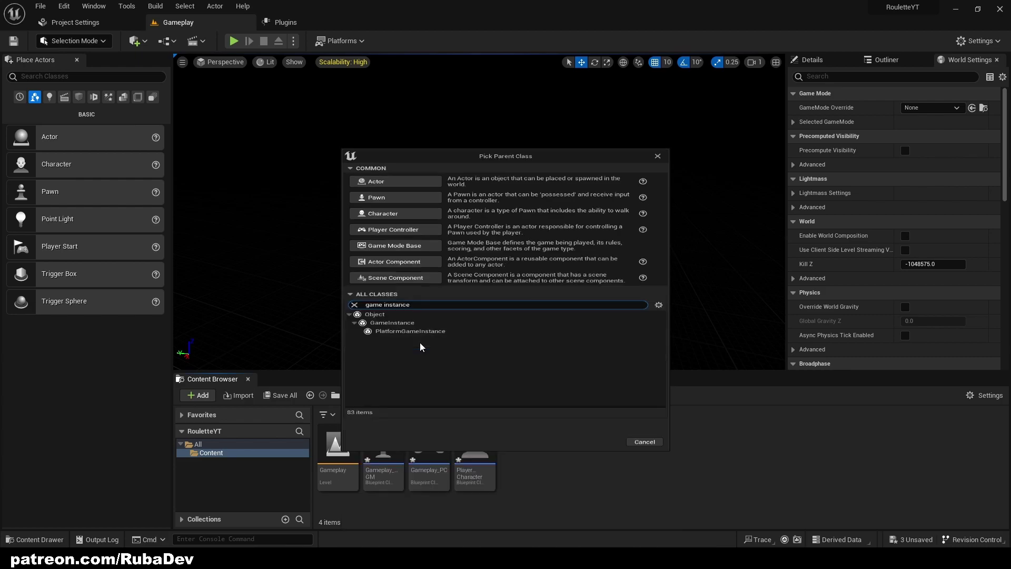
{"action": "left_click", "coordinate": [435, 377]}
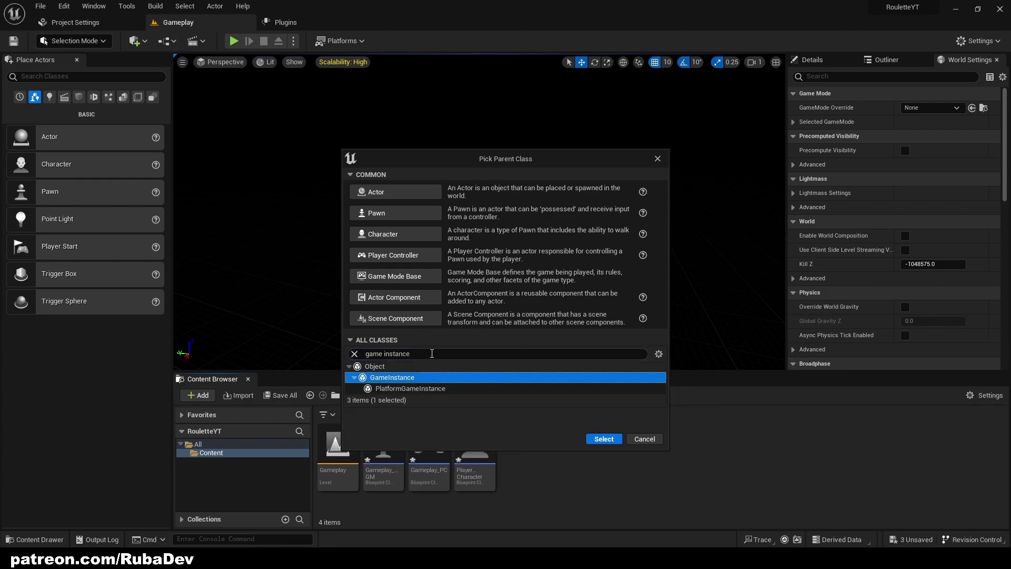
{"action": "left_click", "coordinate": [604, 438]}
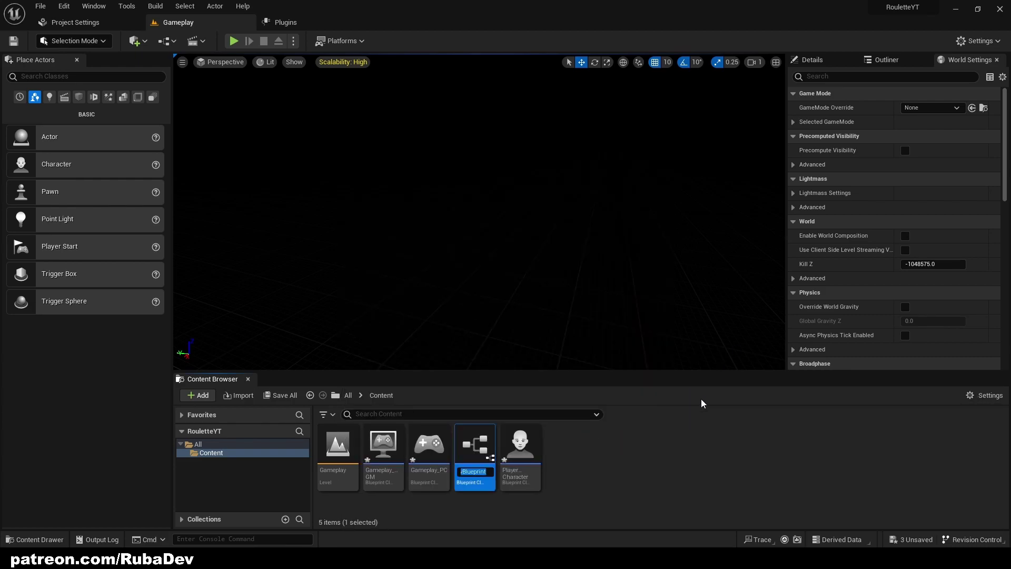
{"action": "type", "text": "MainGame... Instance"}
{"action": "key", "text": "Return"}
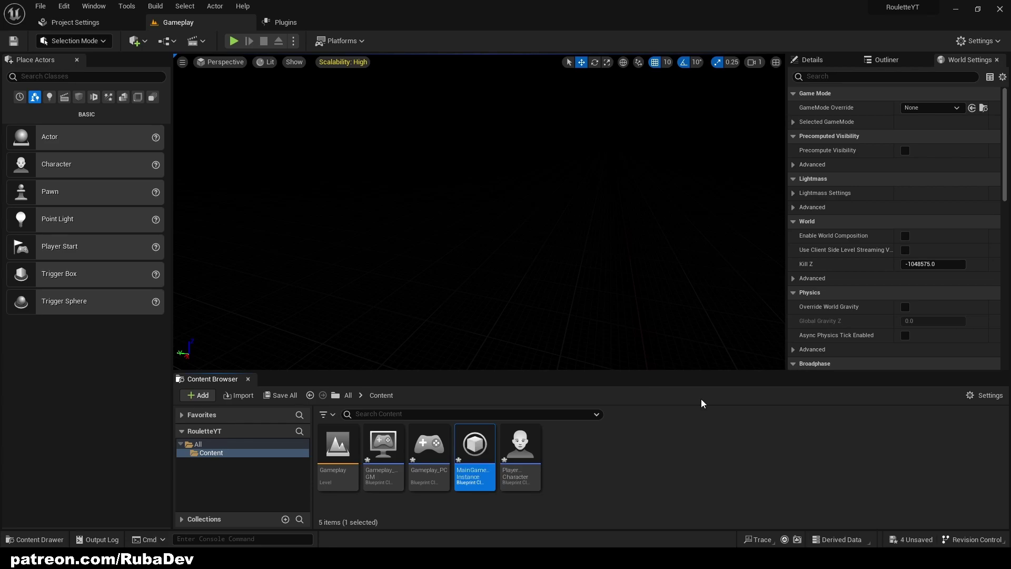
Set the Game Instance Class to MainGameInstance in the project's Maps & Modes settings.
{"action": "left_click", "coordinate": [62, 6]}
{"action": "left_click", "coordinate": [111, 162]}
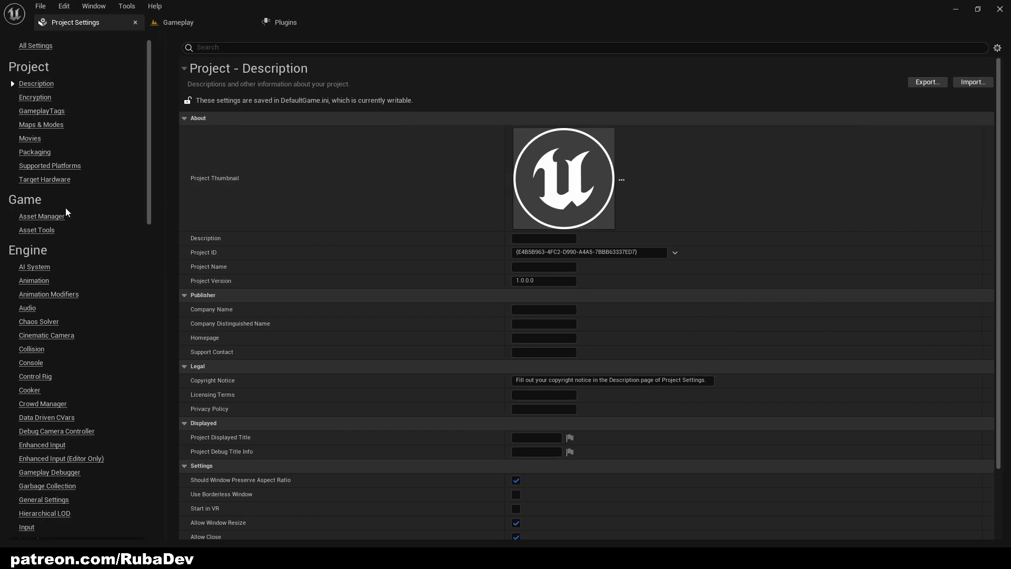
{"action": "left_click", "coordinate": [30, 125]}
{"action": "left_click", "coordinate": [551, 378]}
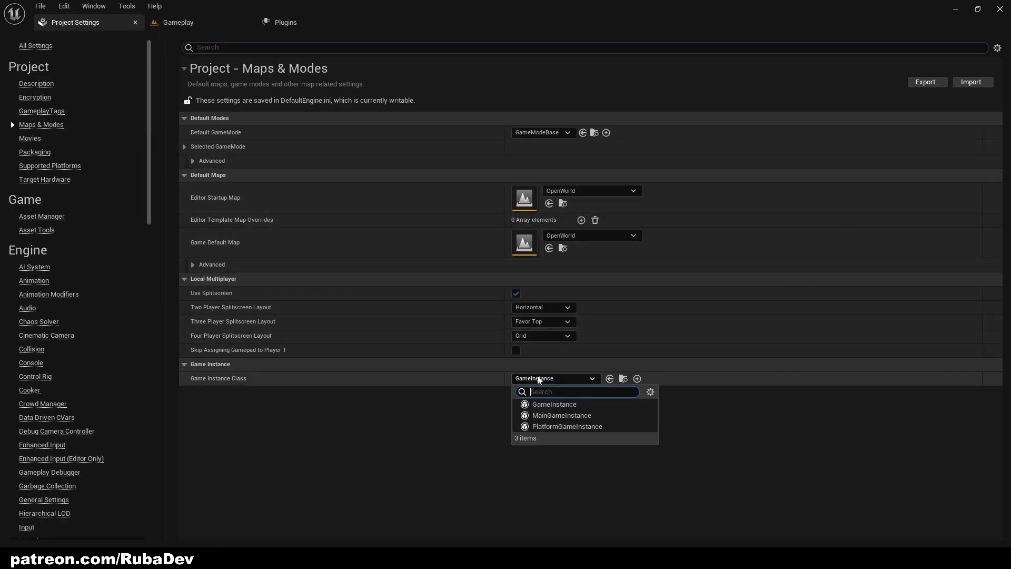
{"action": "left_click", "coordinate": [543, 416]}
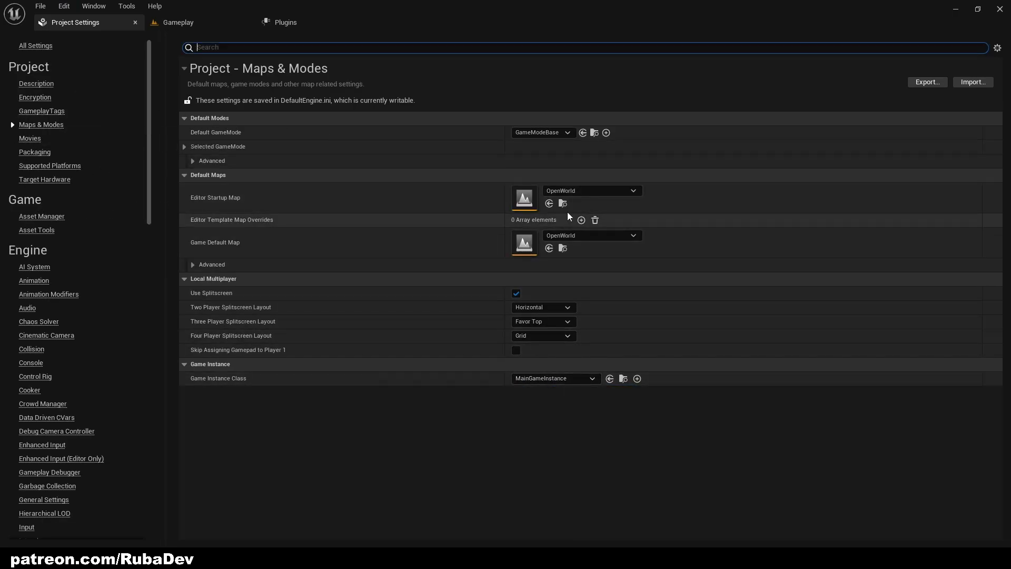
Change the Editor Startup Map and the Game Default Map in the project's Maps & Modes settings.
{"action": "left_click", "coordinate": [600, 191]}
{"action": "left_click", "coordinate": [597, 312]}
{"action": "left_click", "coordinate": [583, 235]}
{"action": "left_click", "coordinate": [597, 357]}
Return to the Gameplay level and set its GameMode Override to Gameplay_GM in the World Settings.
{"action": "left_click", "coordinate": [192, 24]}
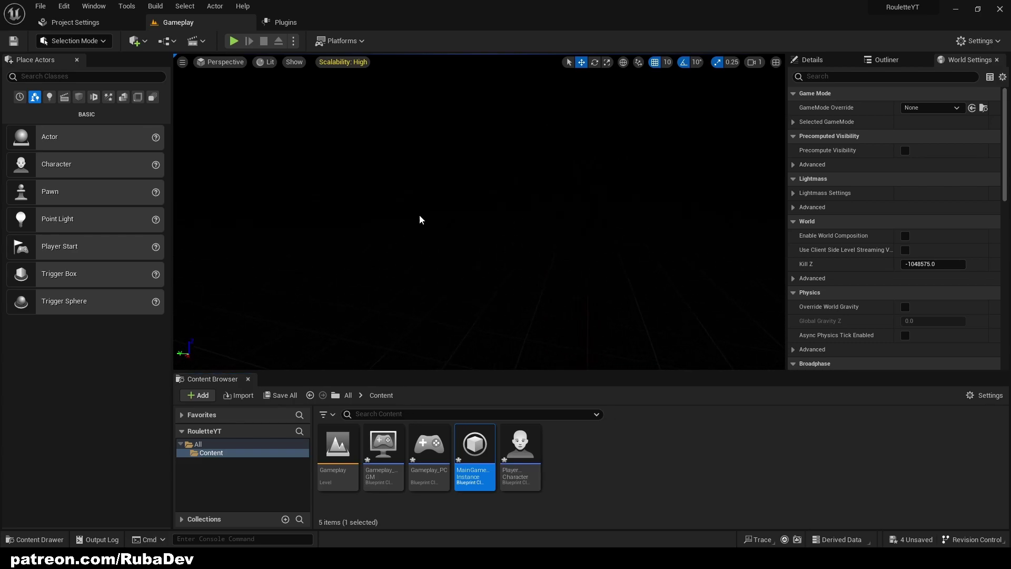
{"action": "left_click", "coordinate": [822, 62]}
{"action": "left_click", "coordinate": [878, 61]}
{"action": "left_click", "coordinate": [954, 61]}
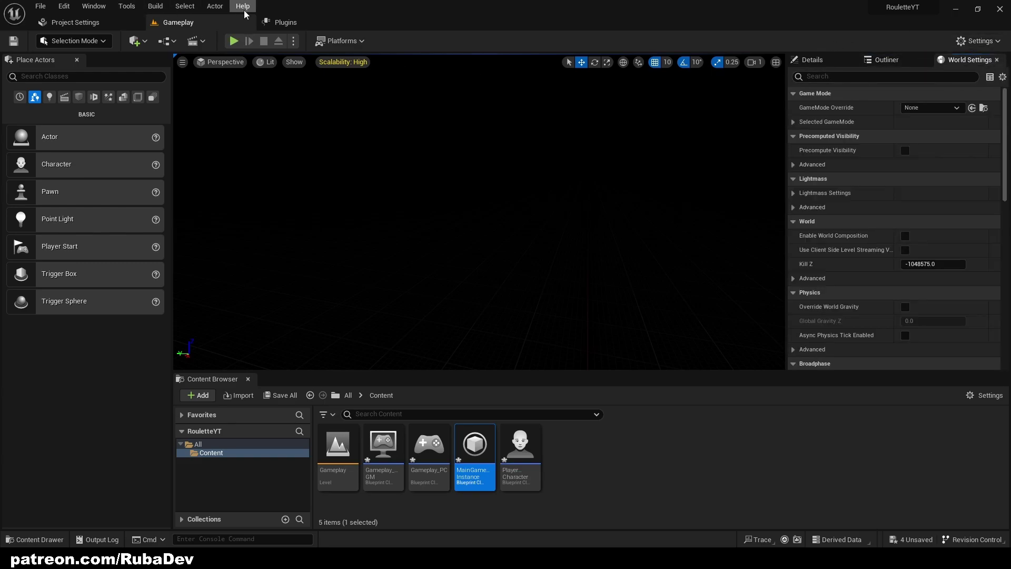
{"action": "left_click", "coordinate": [100, 6]}
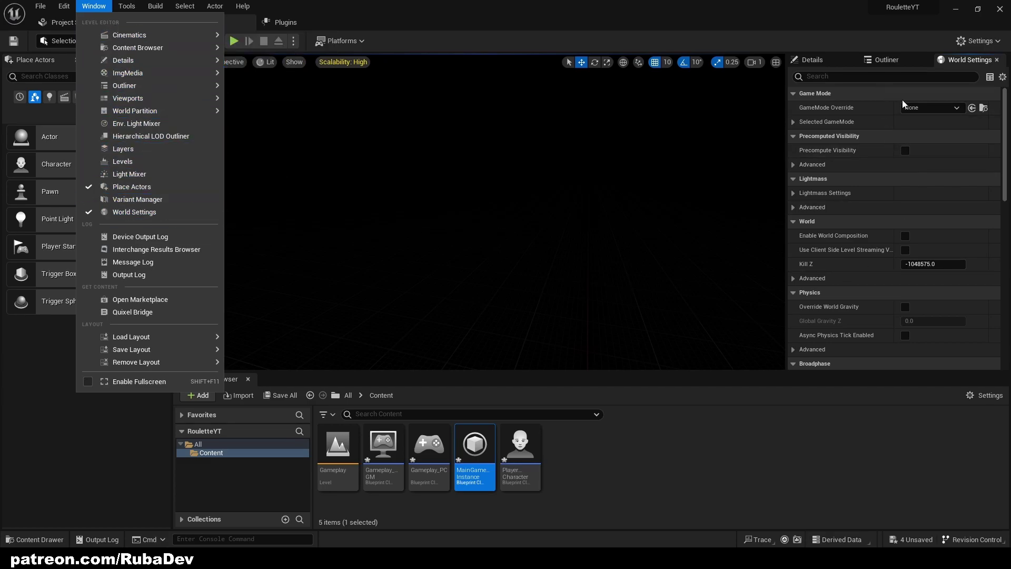
{"action": "left_click", "coordinate": [888, 94]}
{"action": "left_click", "coordinate": [883, 96]}
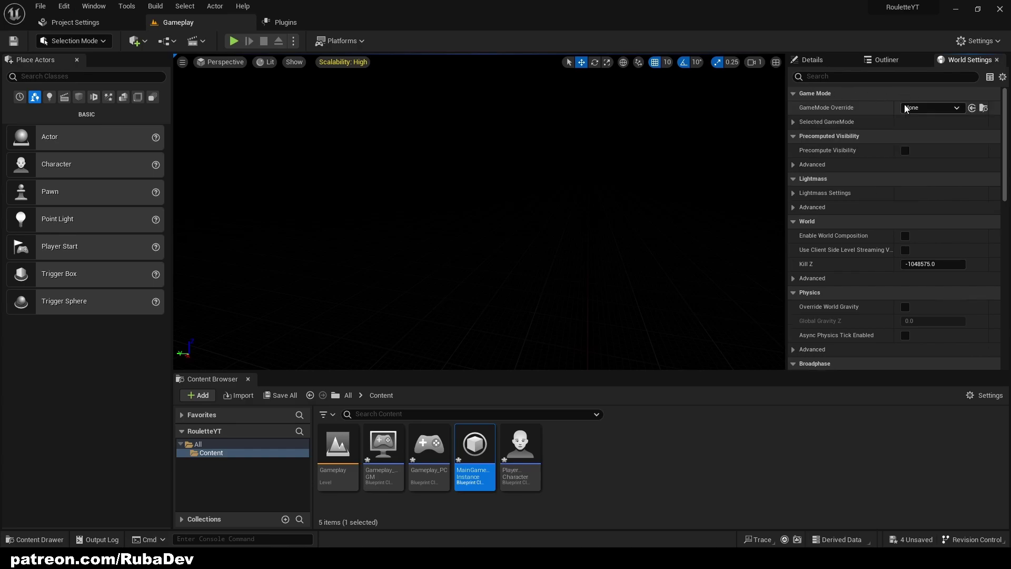
{"action": "left_click", "coordinate": [909, 107]}
{"action": "left_click", "coordinate": [906, 188]}
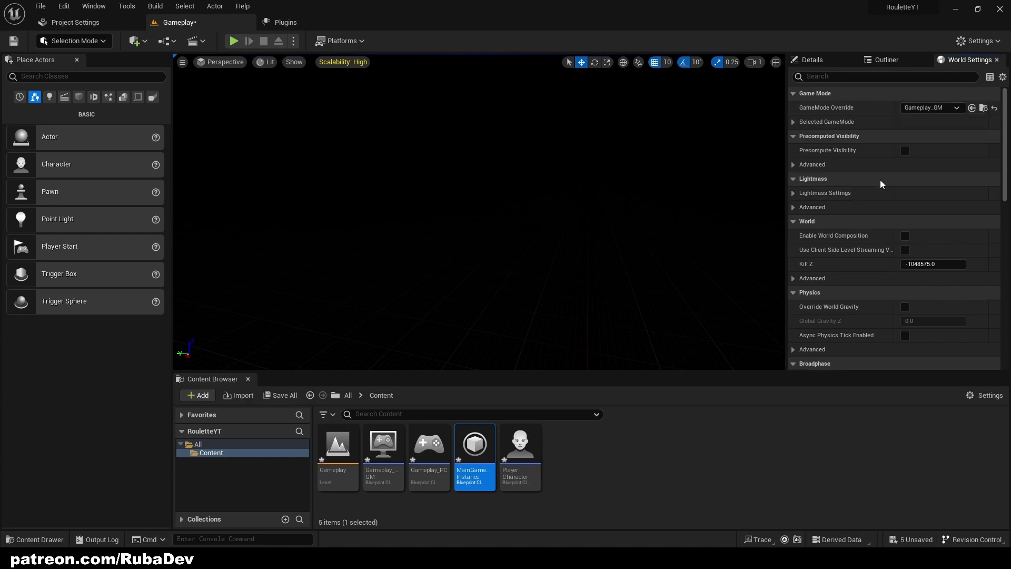
Set the selected game mode's Default Pawn Class to PlayerCharacter and its Player Controller Class to Gameplay_PC.
{"action": "left_click", "coordinate": [834, 122]}
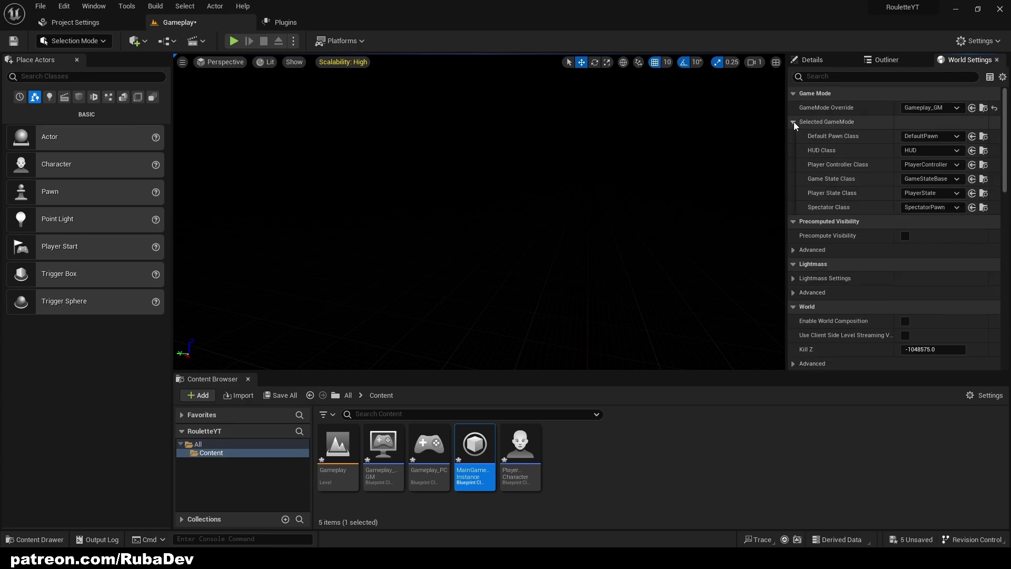
{"action": "left_click", "coordinate": [906, 138]}
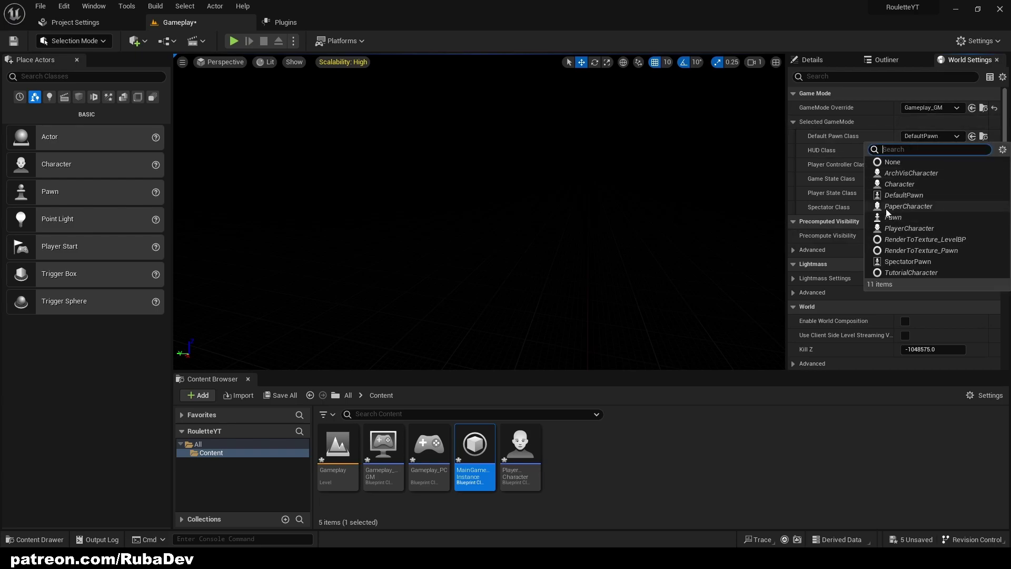
{"action": "left_click", "coordinate": [901, 221]}
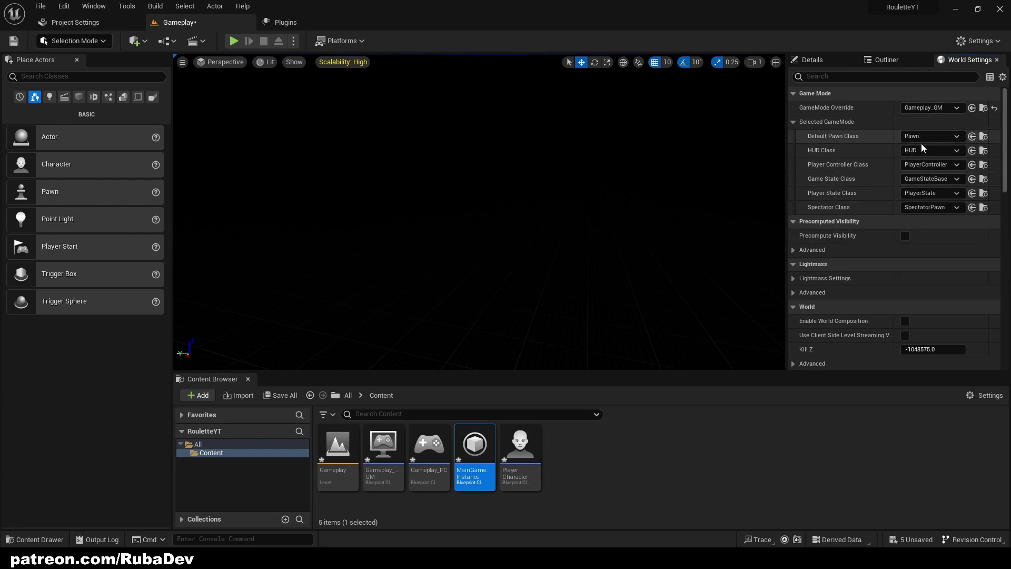
{"action": "left_click", "coordinate": [926, 136]}
{"action": "left_click", "coordinate": [909, 228]}
{"action": "left_click", "coordinate": [919, 165]}
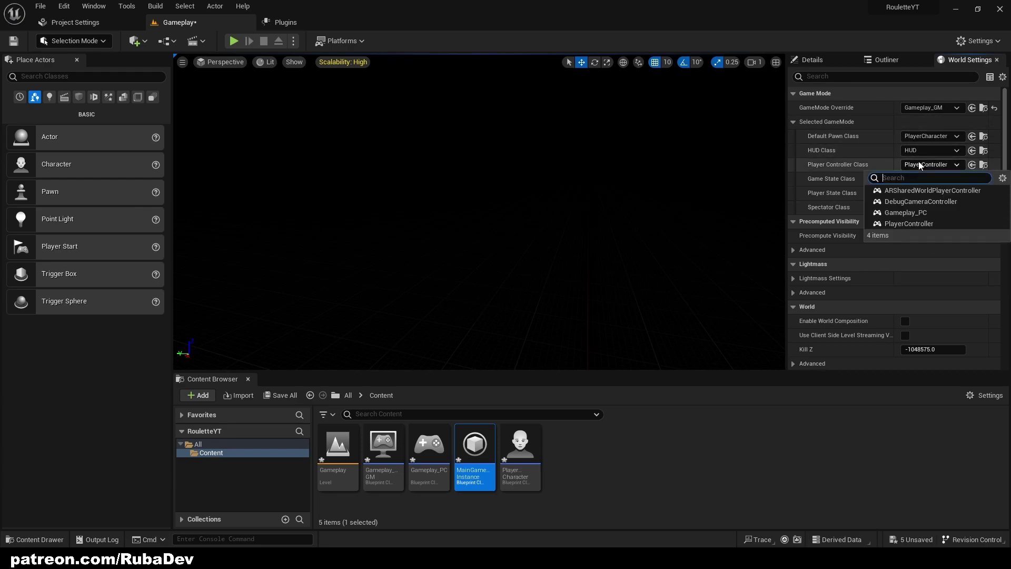
{"action": "left_click", "coordinate": [919, 213]}
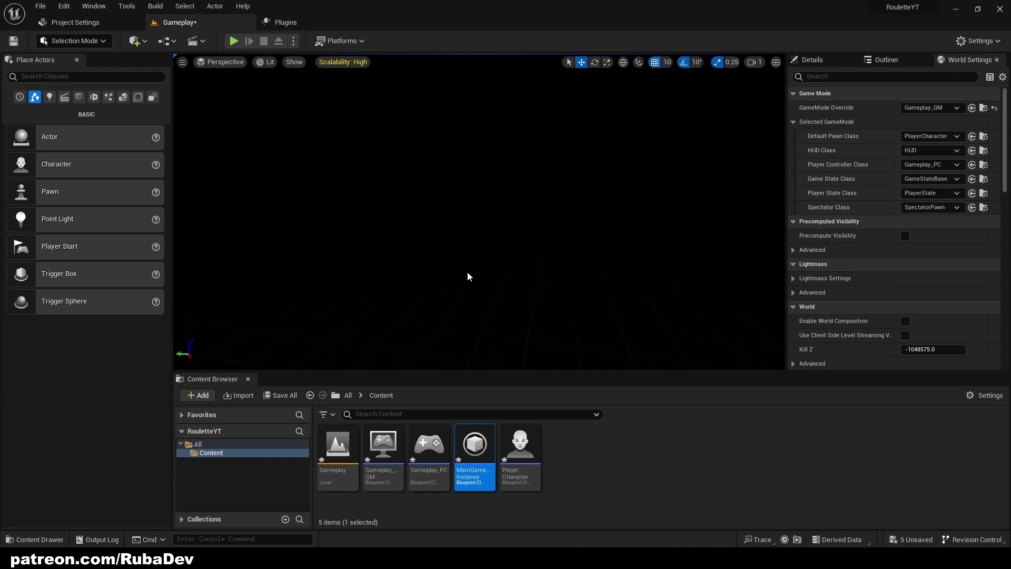
{"action": "left_click", "coordinate": [560, 465]}
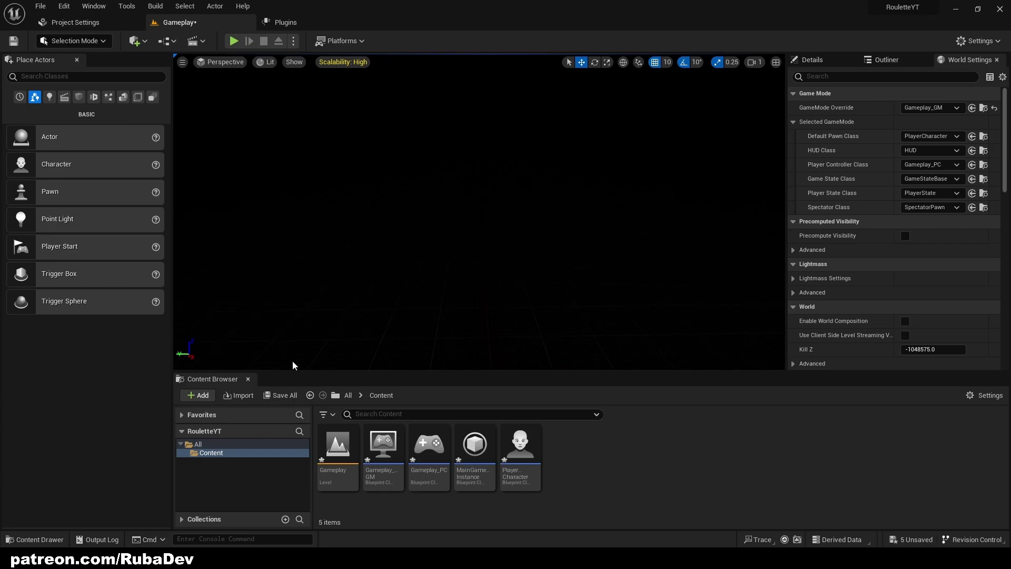
Switch to File Explorer and locate the roulette table 3D object in the desktop's roulette folder.
{"action": "key", "text": "alt+Tab"}
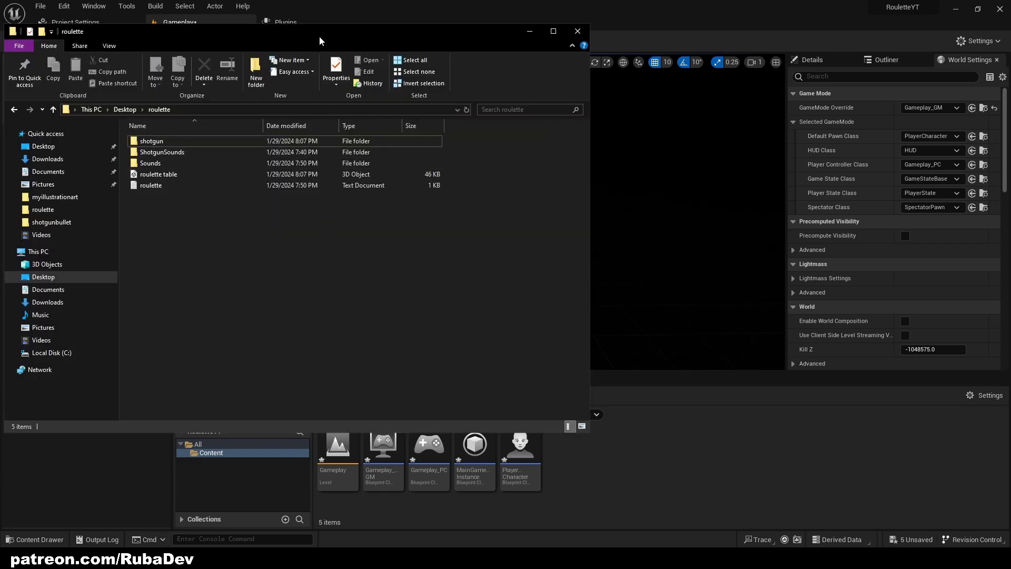
{"action": "left_click_drag", "start_coordinate": [320, 41], "coordinate": [349, 102]}
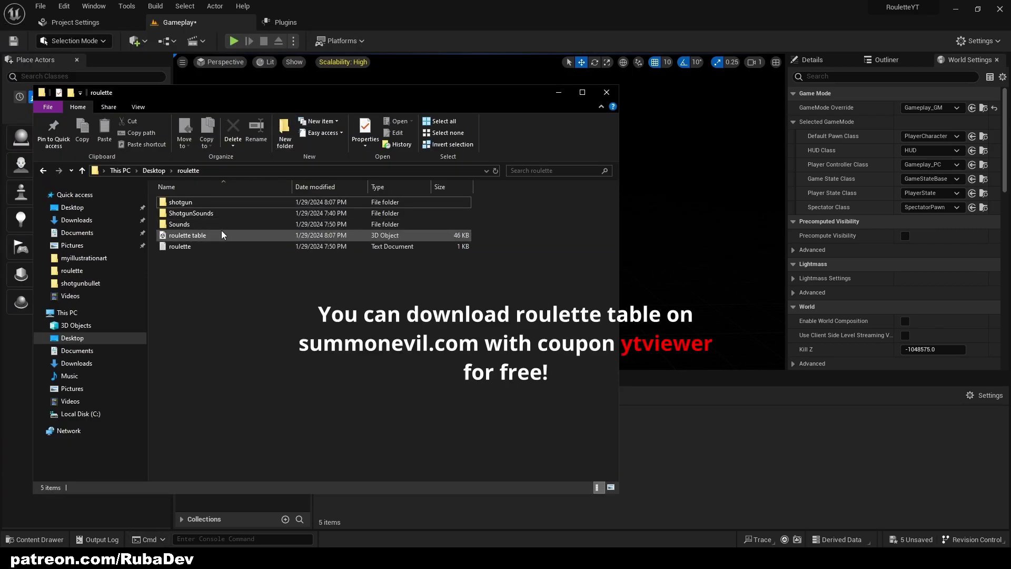
{"action": "left_click", "coordinate": [210, 237]}
{"action": "left_click", "coordinate": [694, 458]}
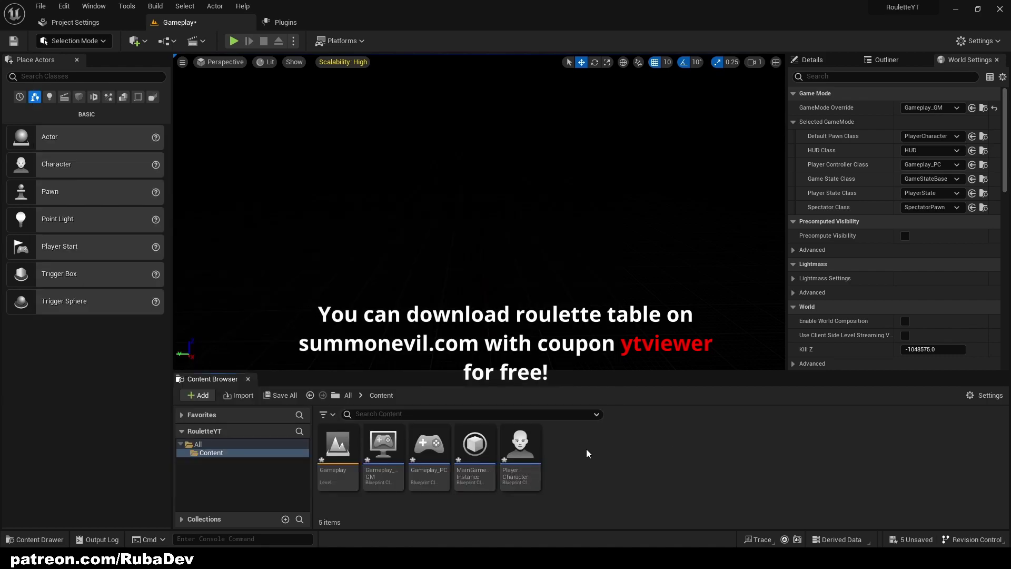
Create a folder named Props in the Content folder and open it.
{"action": "right_click", "coordinate": [599, 456]}
{"action": "left_click", "coordinate": [607, 115]}
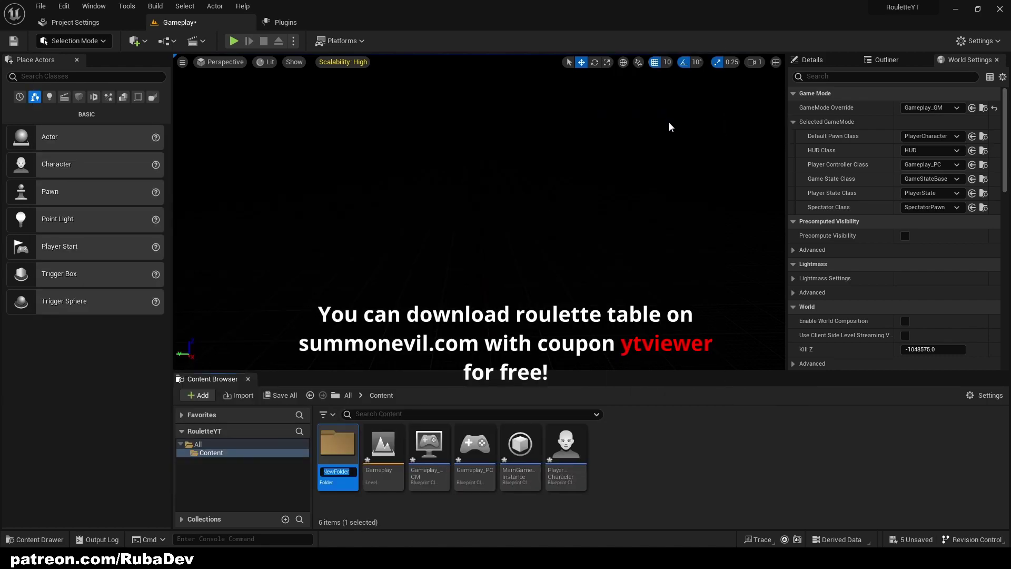
{"action": "type", "text": "Props"}
{"action": "key", "text": "Return"}
{"action": "key", "text": "Return"}
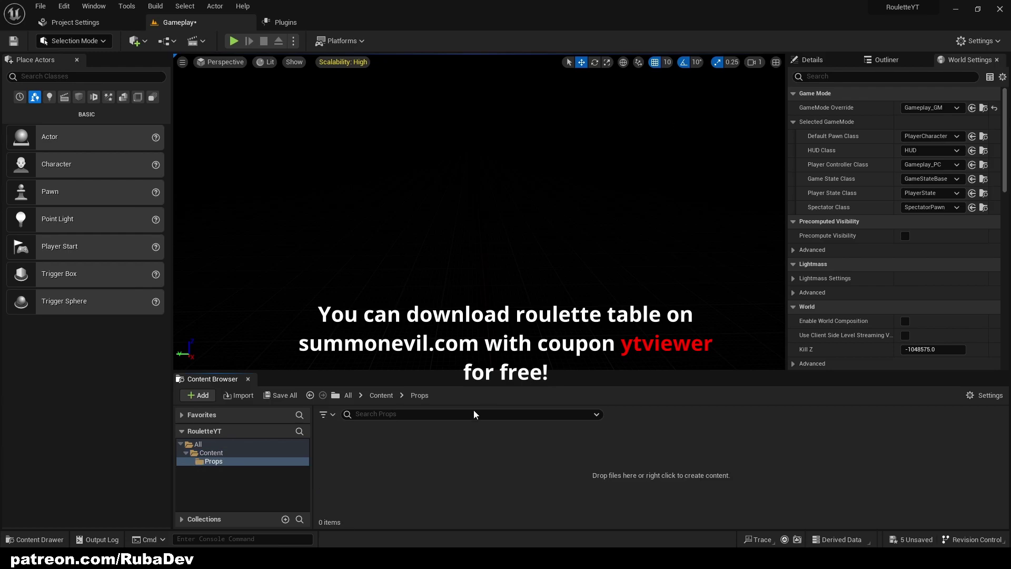
Create a folder named Table inside the Props folder and open it.
{"action": "right_click", "coordinate": [431, 458]}
{"action": "left_click", "coordinate": [488, 130]}
{"action": "type", "text": "Table"}
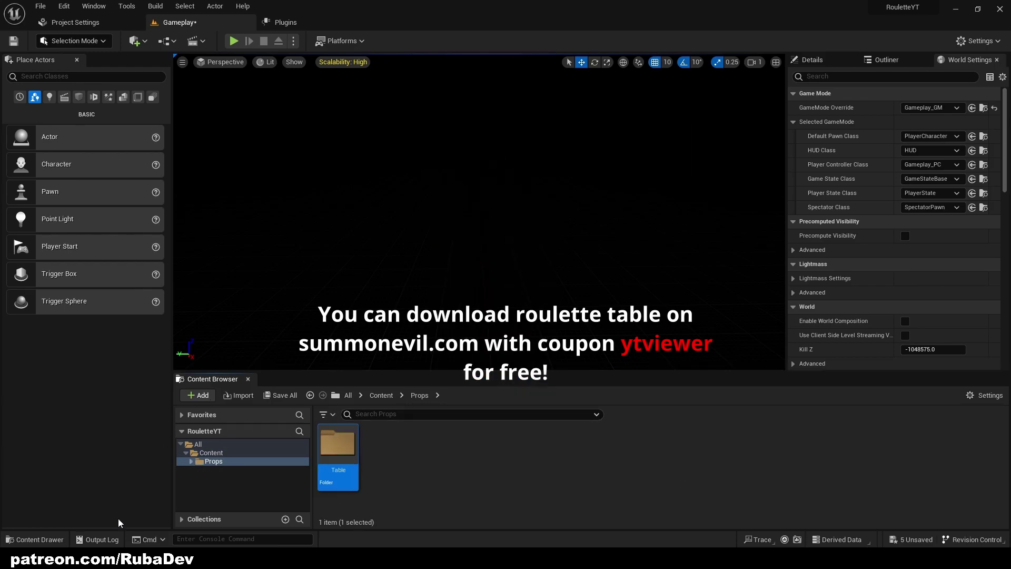
{"action": "left_click", "coordinate": [120, 558]}
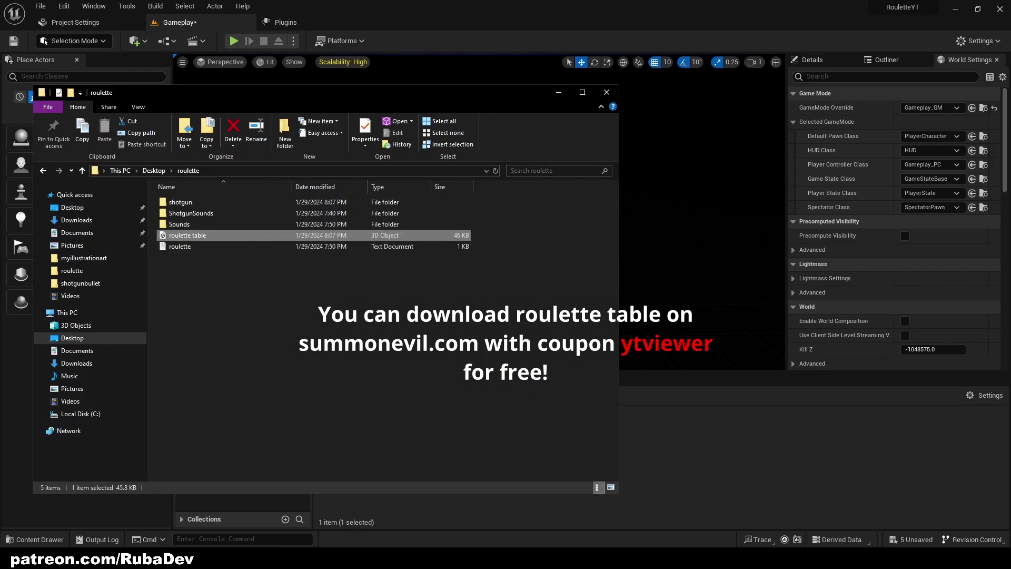
{"action": "left_click", "coordinate": [716, 469]}
{"action": "double_click", "coordinate": [335, 435]}
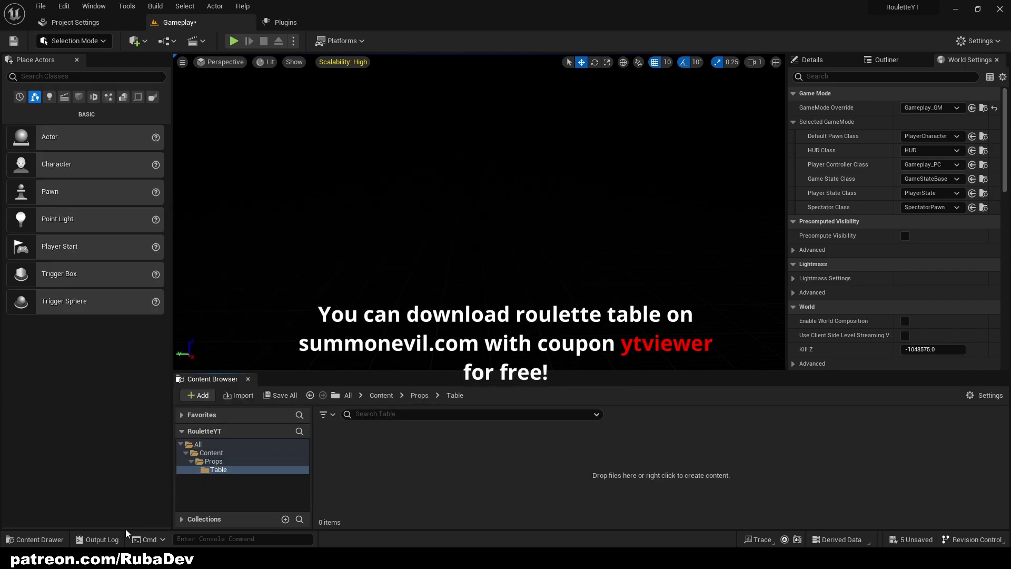
Import the roulette table 3D object from File Explorer into the Table folder and dismiss the message log.
{"action": "left_click", "coordinate": [121, 558]}
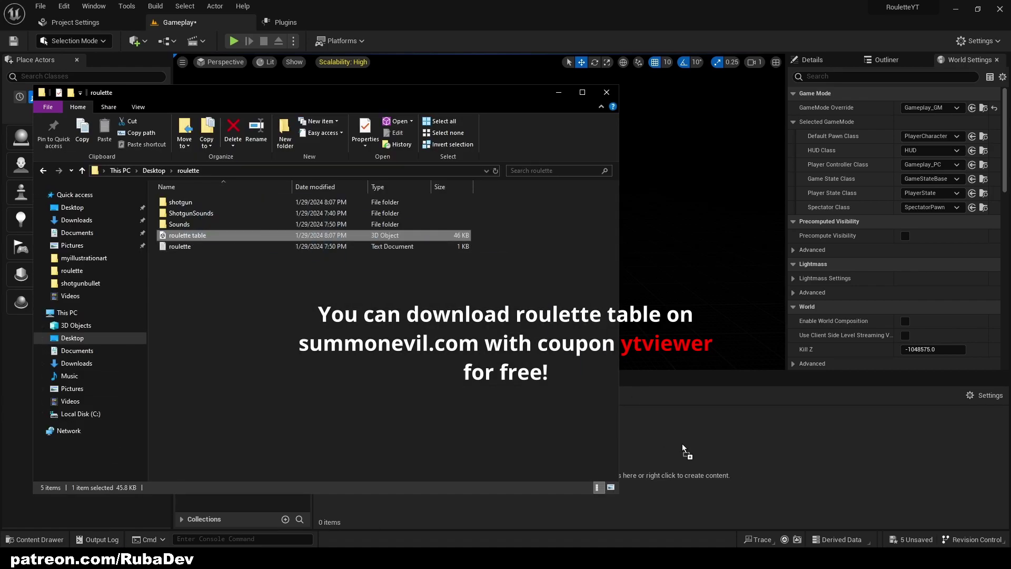
{"action": "left_click_drag", "start_coordinate": [684, 450], "coordinate": [679, 449]}
{"action": "left_click", "coordinate": [468, 479]}
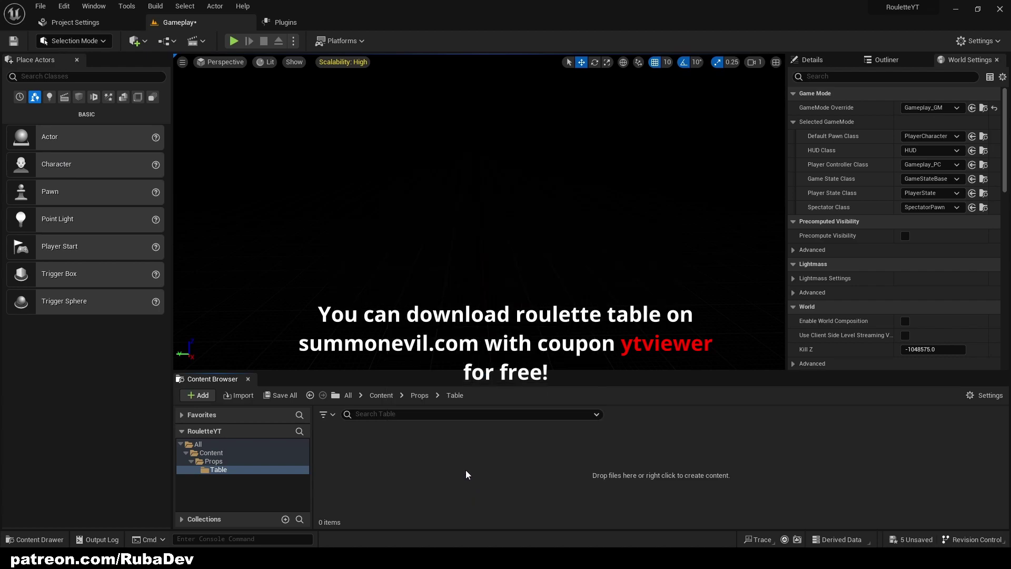
{"action": "left_click", "coordinate": [1001, 8]}
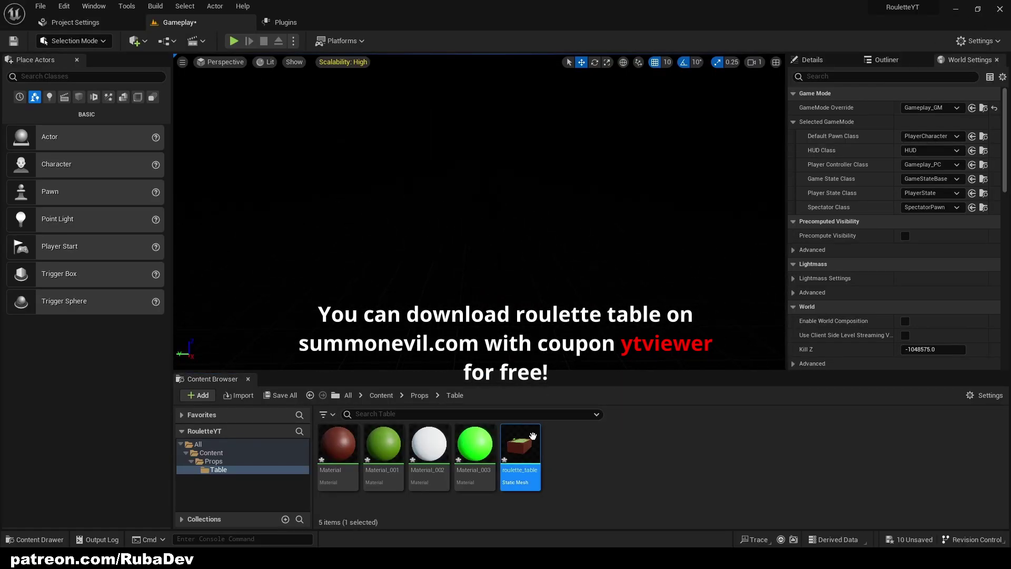
Create a folder named Sounds in the Content folder and open it.
{"action": "key", "text": "alt+Tab"}
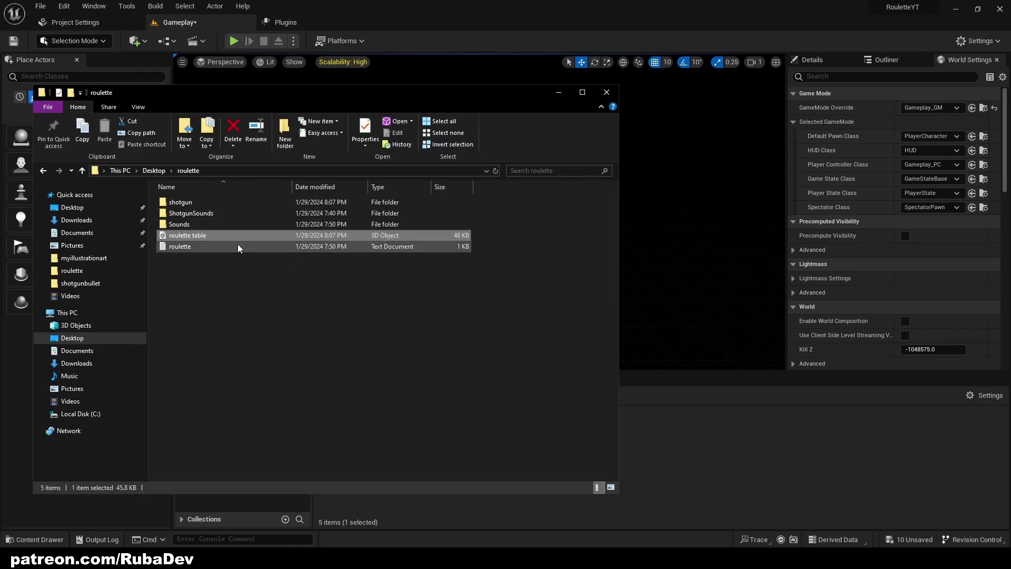
{"action": "left_click", "coordinate": [642, 467]}
{"action": "left_click", "coordinate": [420, 396]}
{"action": "left_click", "coordinate": [381, 395]}
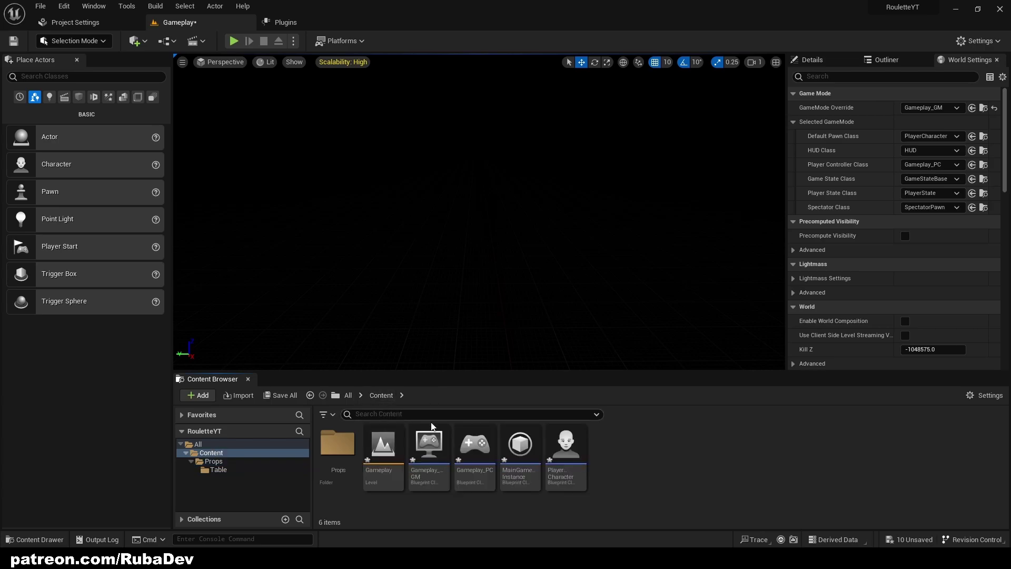
{"action": "right_click", "coordinate": [599, 458]}
{"action": "left_click", "coordinate": [647, 126]}
{"action": "type", "text": "S"}
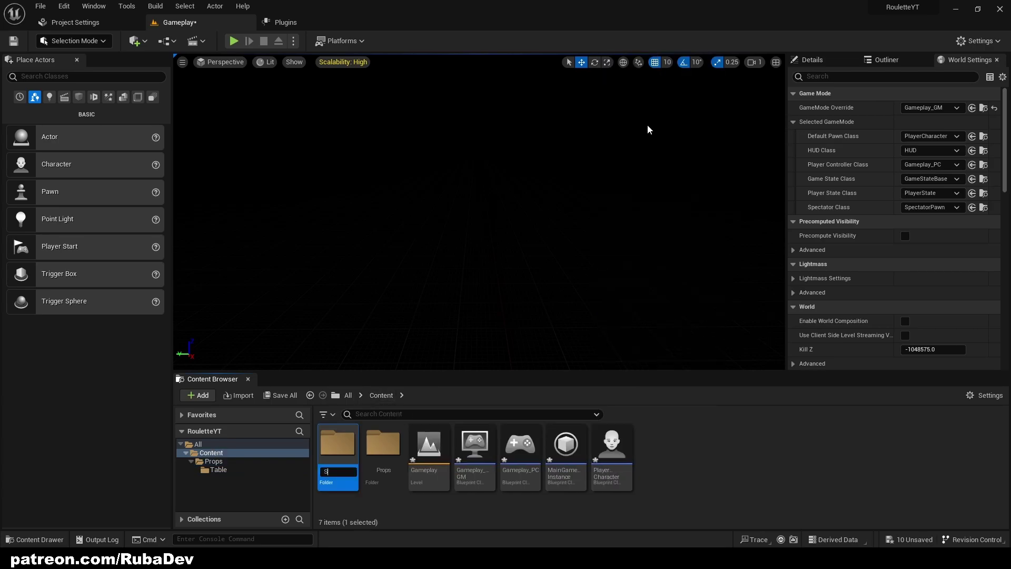
{"action": "type", "text": "ounds"}
{"action": "key", "text": "Return"}
{"action": "key", "text": "Return"}
Import the gunshot file from the desktop's roulette/Sounds folder into the project's Sounds folder.
{"action": "key", "text": "alt+Tab"}
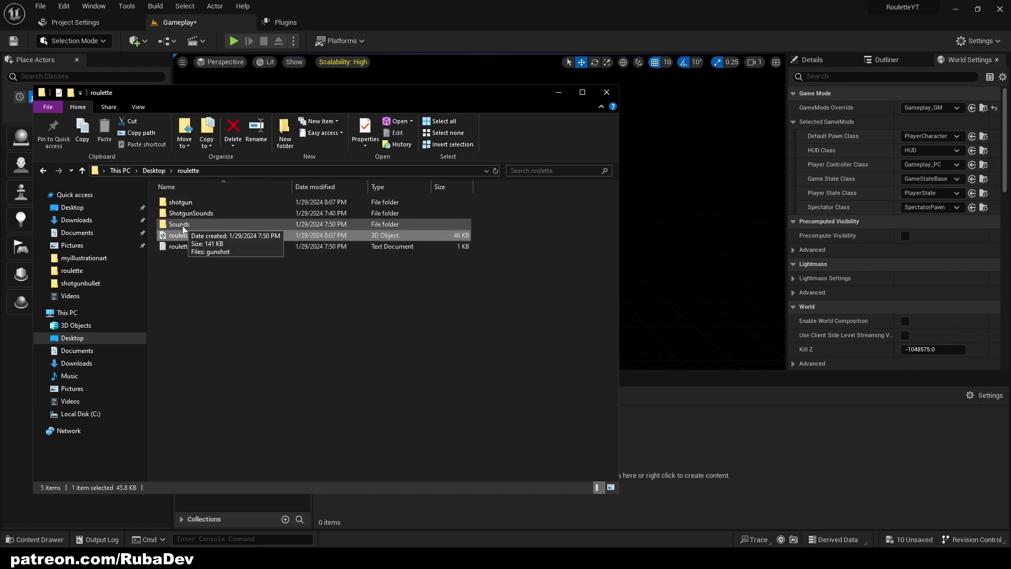
{"action": "double_click", "coordinate": [198, 228]}
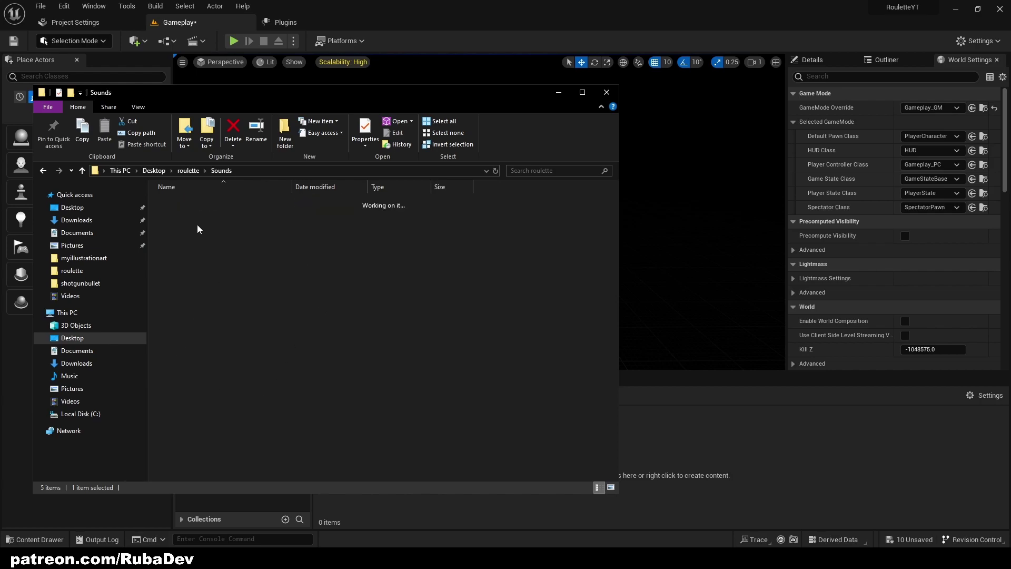
{"action": "left_click_drag", "start_coordinate": [181, 205], "coordinate": [320, 145]}
{"action": "left_click_drag", "start_coordinate": [342, 98], "coordinate": [252, 51]}
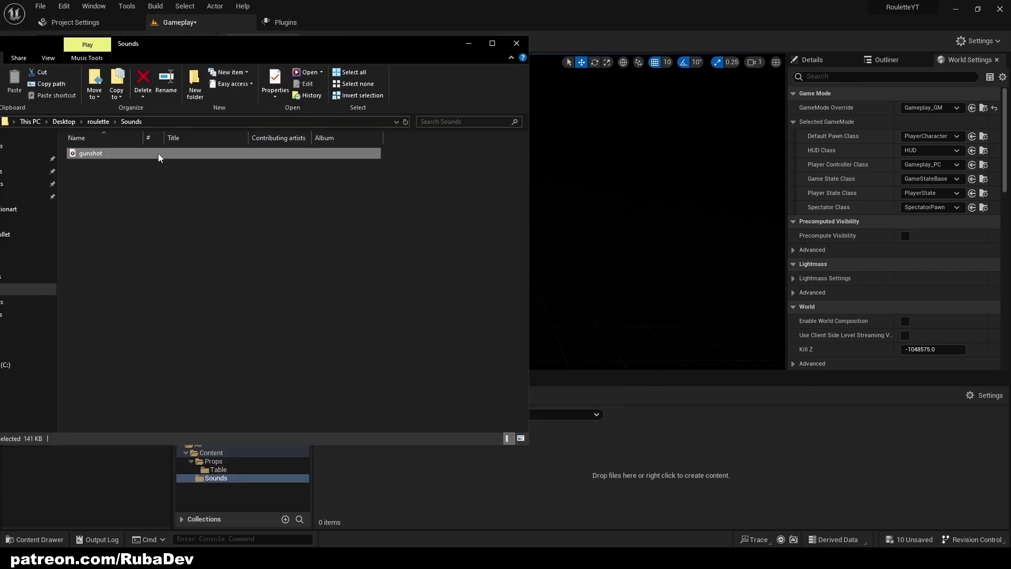
{"action": "left_click_drag", "start_coordinate": [159, 157], "coordinate": [628, 420]}
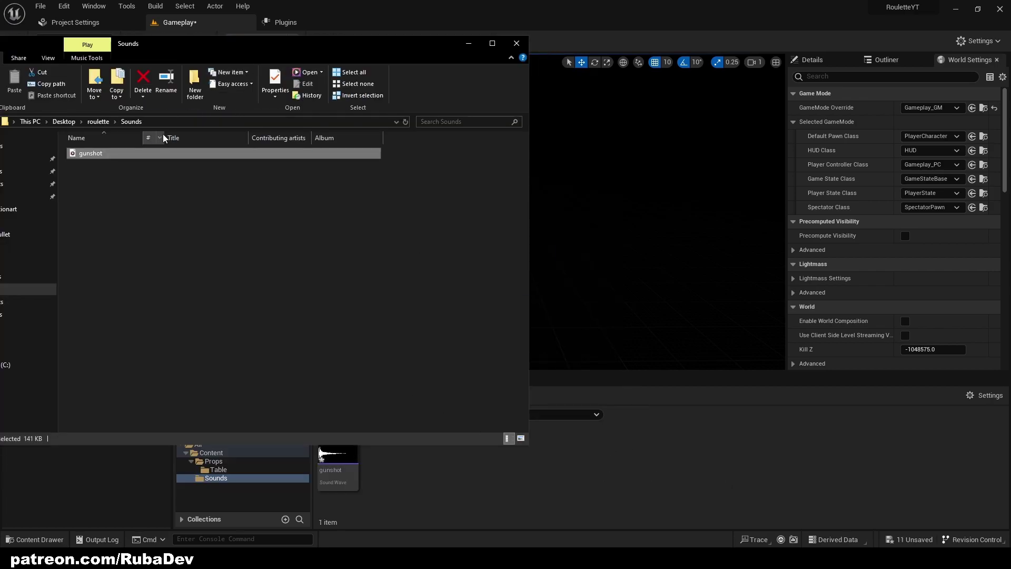
Import all the shotgun audio files from the roulette/ShotgunSounds folder into the project's Sounds folder.
{"action": "left_click", "coordinate": [105, 123]}
{"action": "double_click", "coordinate": [94, 166]}
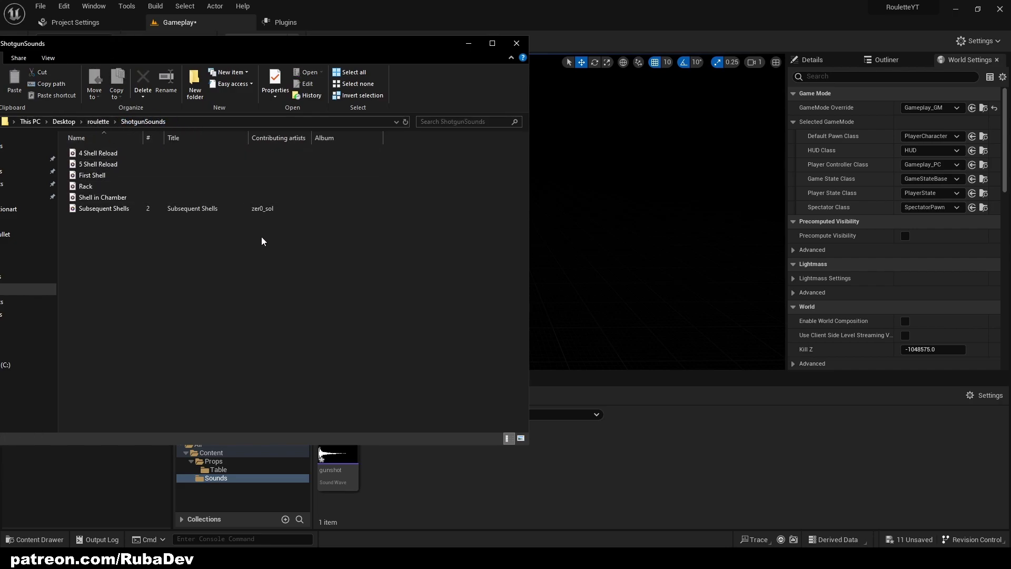
{"action": "left_click_drag", "start_coordinate": [219, 242], "coordinate": [589, 485]}
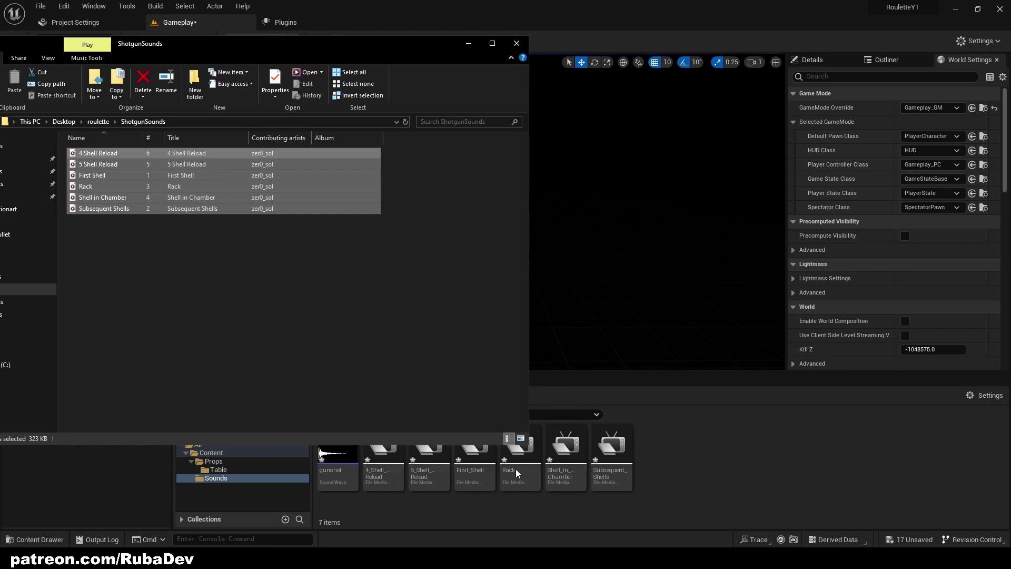
Check the file type of the 4 Shell Reload sound in its file properties.
{"action": "left_click", "coordinate": [265, 246]}
{"action": "left_click", "coordinate": [257, 155]}
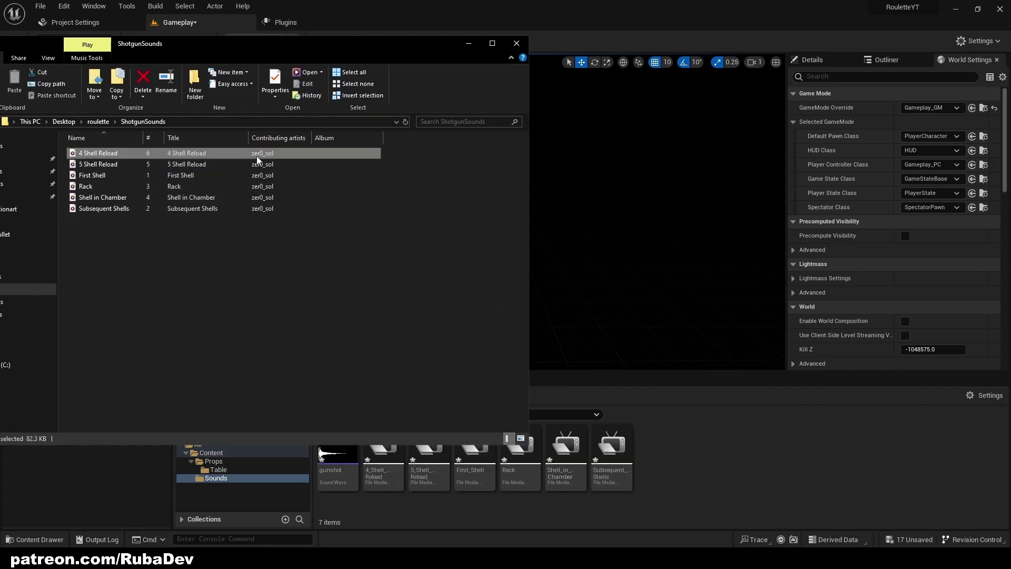
{"action": "key", "text": "shift+F10"}
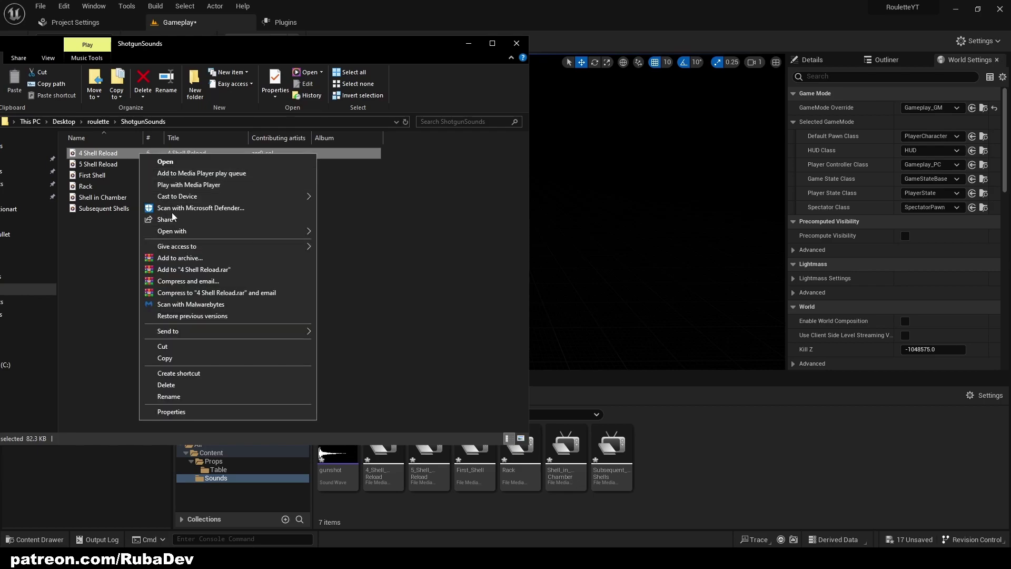
{"action": "left_click", "coordinate": [200, 410]}
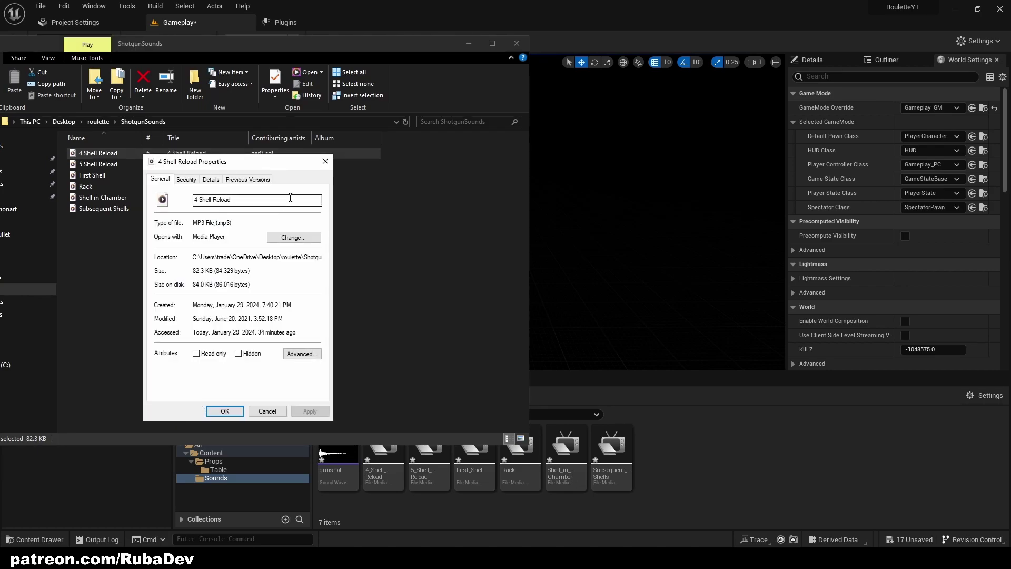
{"action": "left_click", "coordinate": [325, 162]}
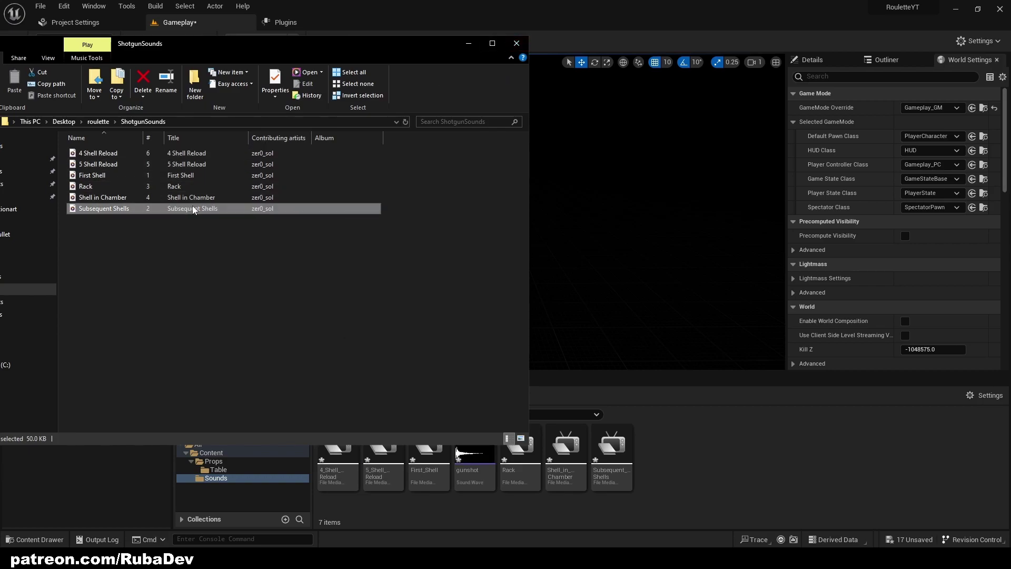
{"action": "key", "text": "ctrl+a"}
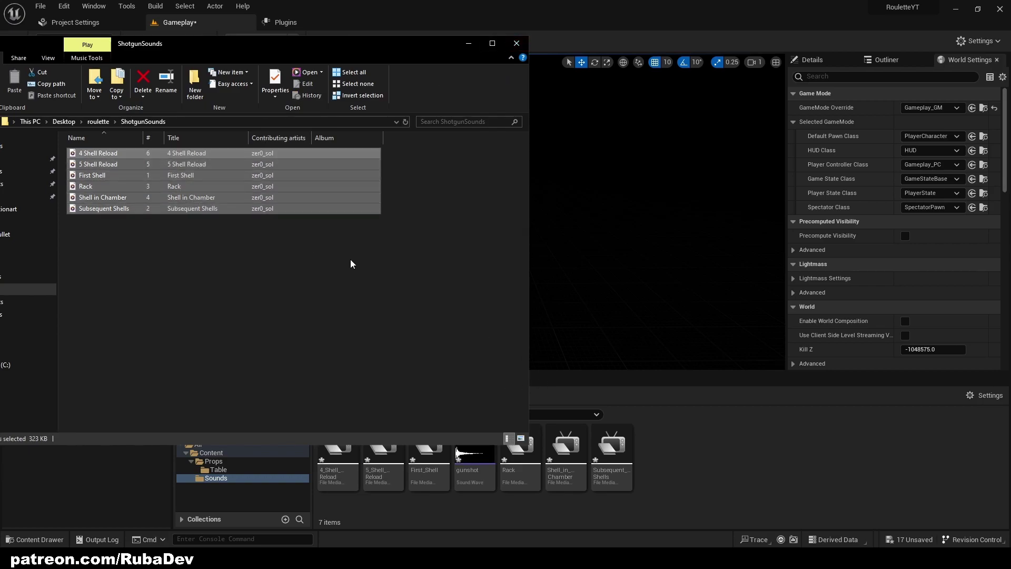
Delete the imported shotgun File Media Source assets from the Sounds folder, keeping only the gunshot sound wave.
{"action": "left_click", "coordinate": [609, 479]}
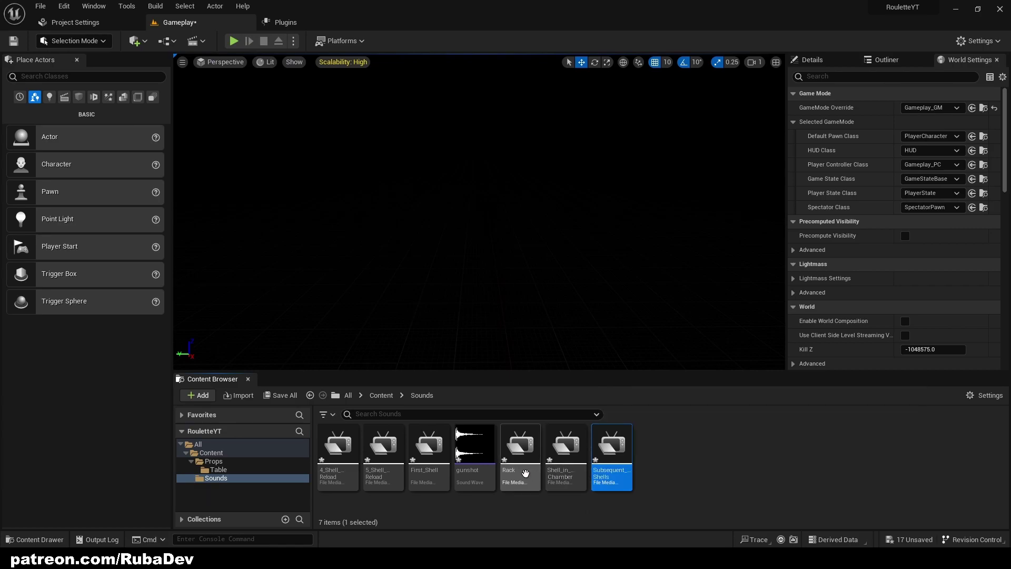
{"action": "left_click", "coordinate": [523, 475], "text": "shift"}
{"action": "key", "text": "Delete"}
{"action": "left_click", "coordinate": [473, 449]}
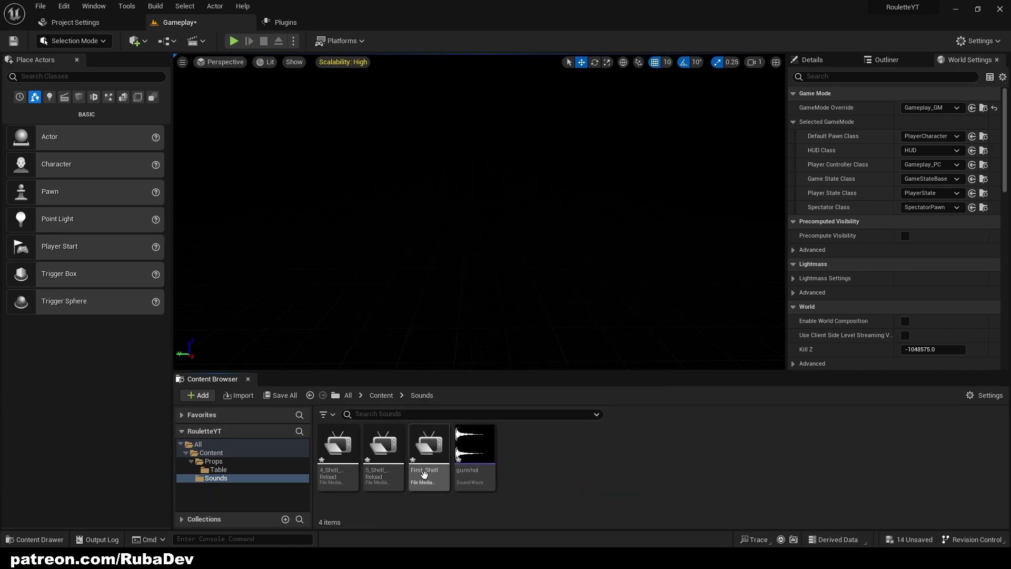
{"action": "left_click", "coordinate": [374, 479], "text": "ctrl"}
{"action": "key", "text": "Delete"}
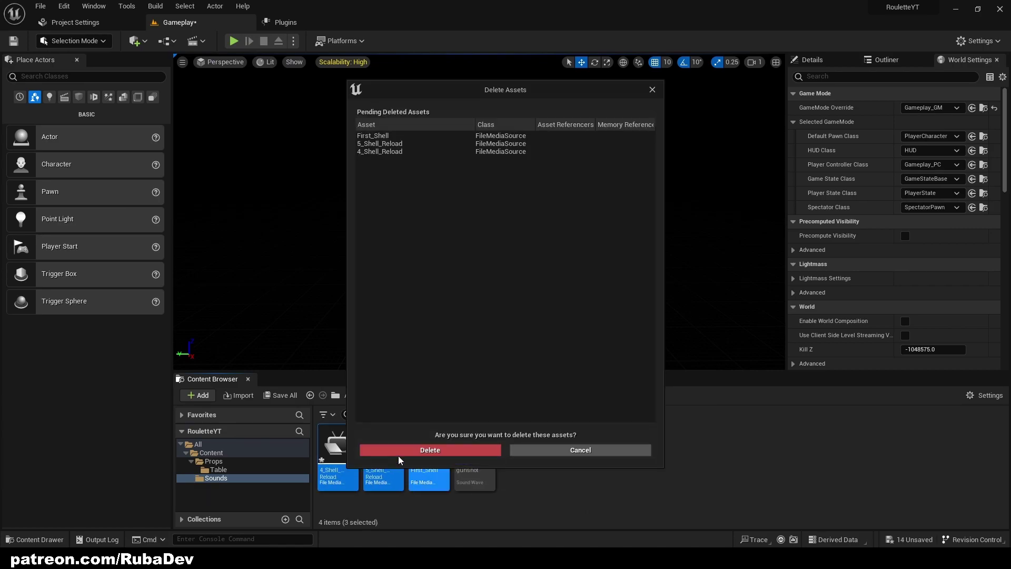
{"action": "left_click", "coordinate": [405, 454]}
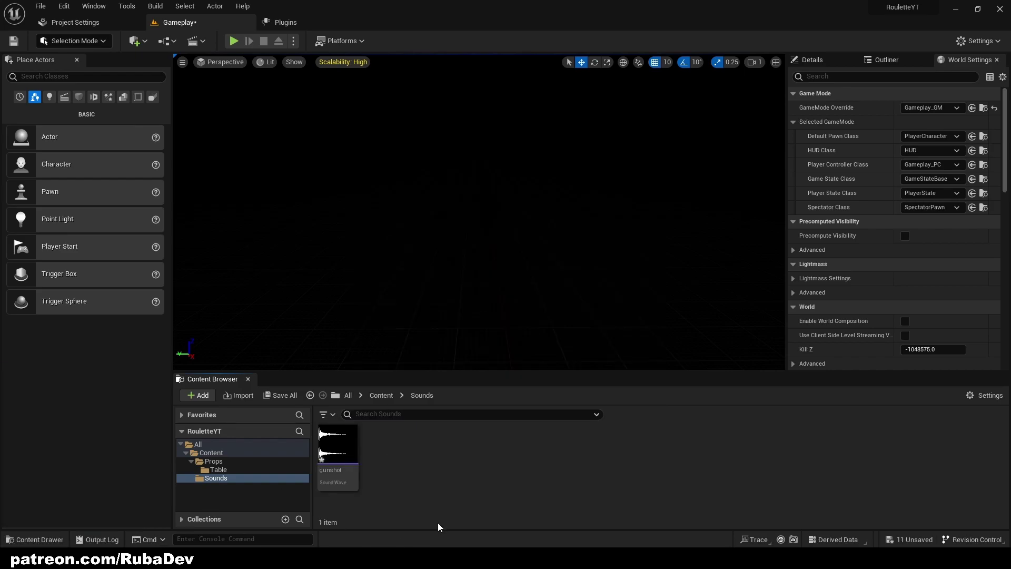
{"action": "right_click", "coordinate": [63, 558]}
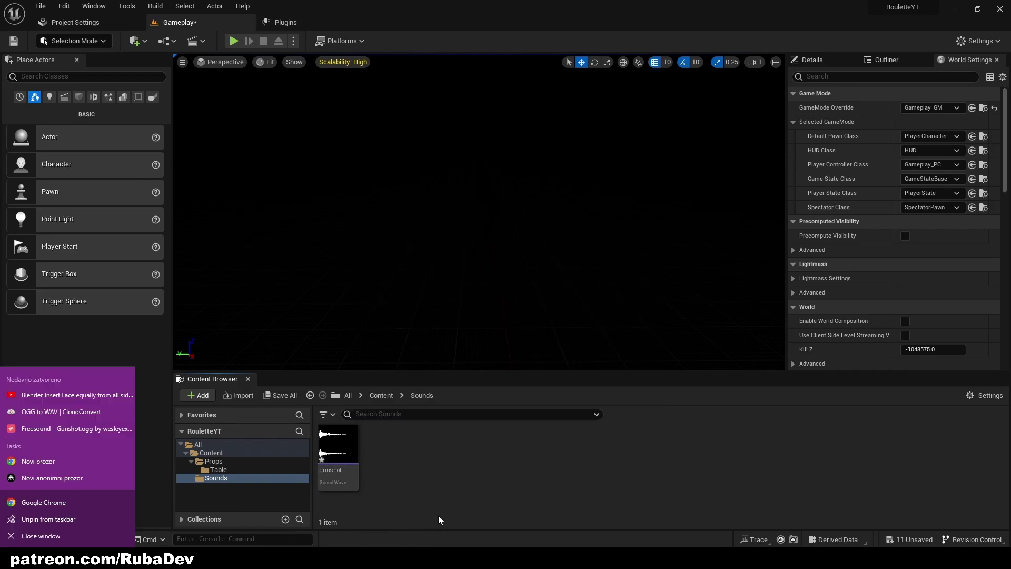
{"action": "left_click", "coordinate": [453, 519]}
{"action": "key", "text": "alt+Tab"}
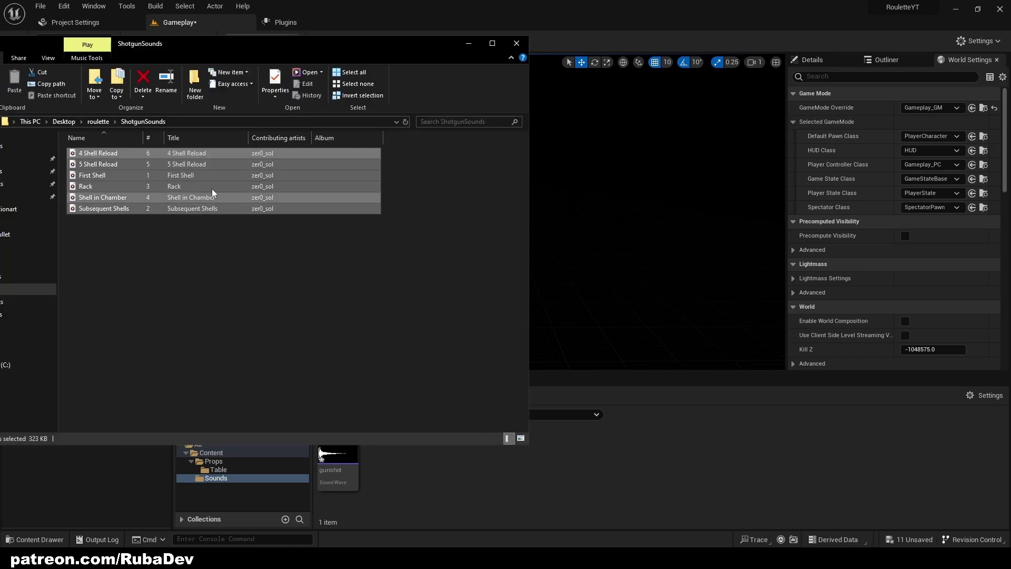
{"action": "left_click", "coordinate": [204, 224]}
{"action": "left_click_drag", "start_coordinate": [216, 268], "coordinate": [163, 155]}
{"action": "left_click", "coordinate": [98, 121]}
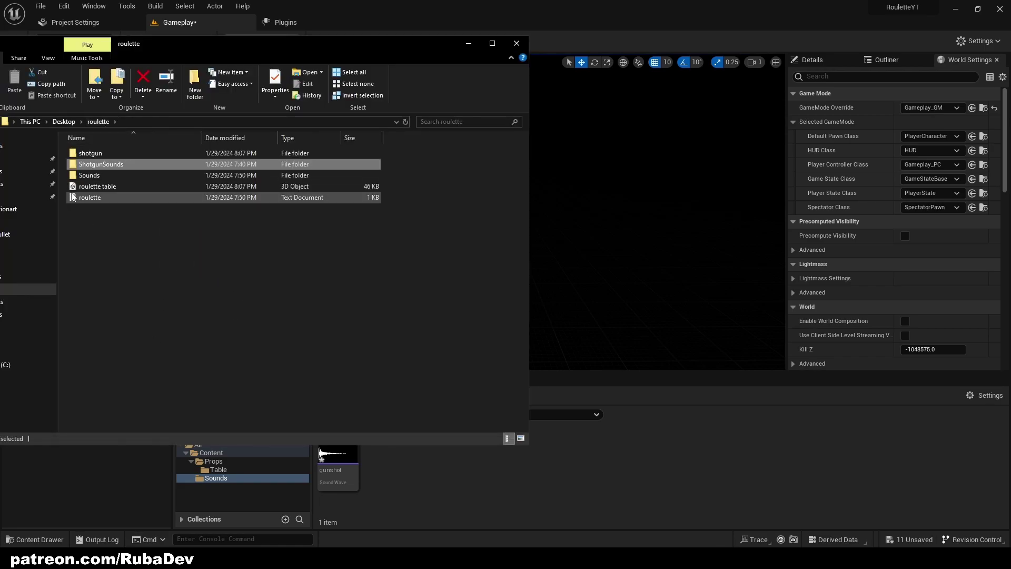
{"action": "double_click", "coordinate": [95, 164]}
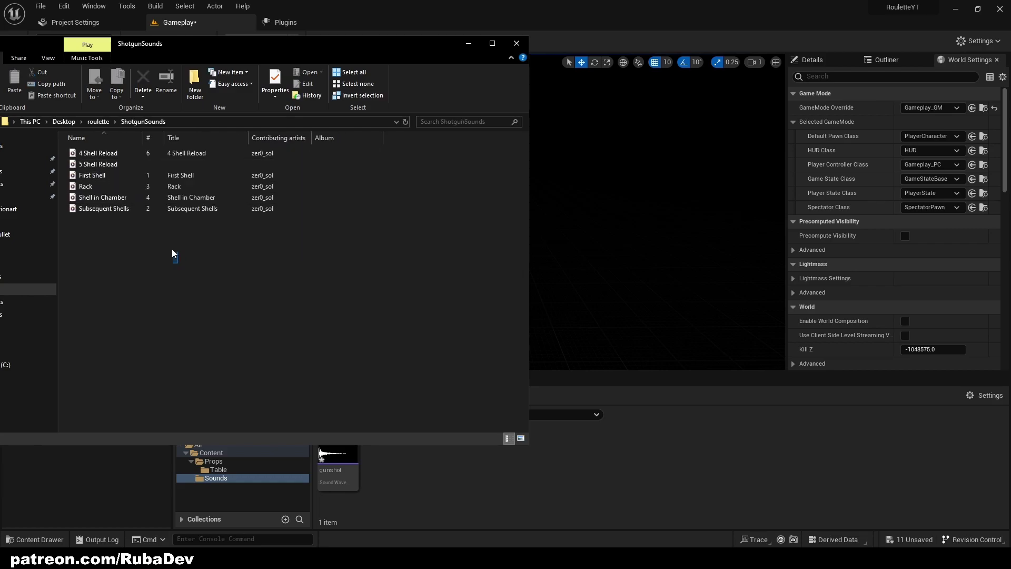
{"action": "left_click_drag", "start_coordinate": [178, 263], "coordinate": [117, 175]}
{"action": "left_click", "coordinate": [98, 121]}
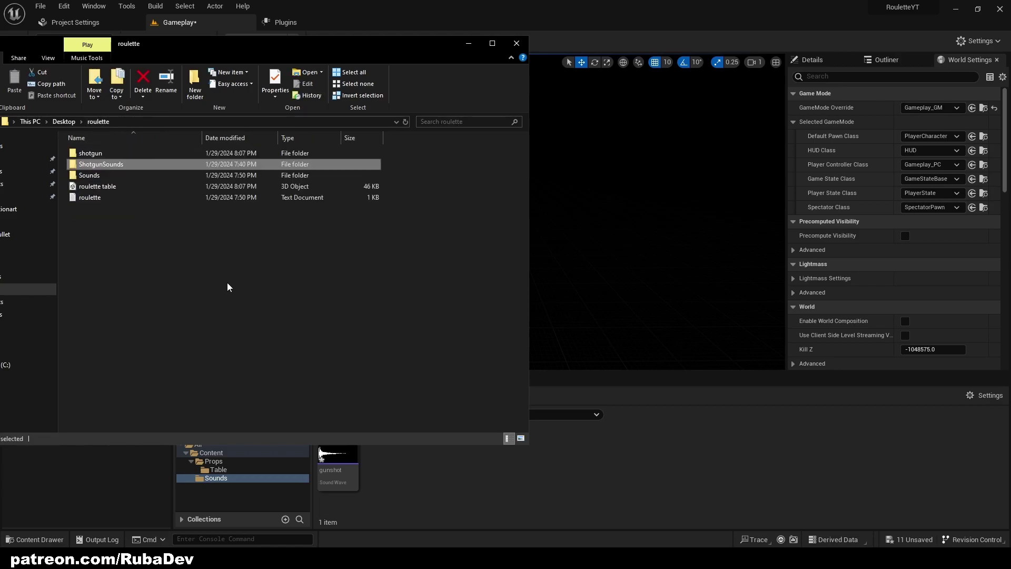
Create a folder named Shotgun inside the Props folder and open it.
{"action": "double_click", "coordinate": [105, 153]}
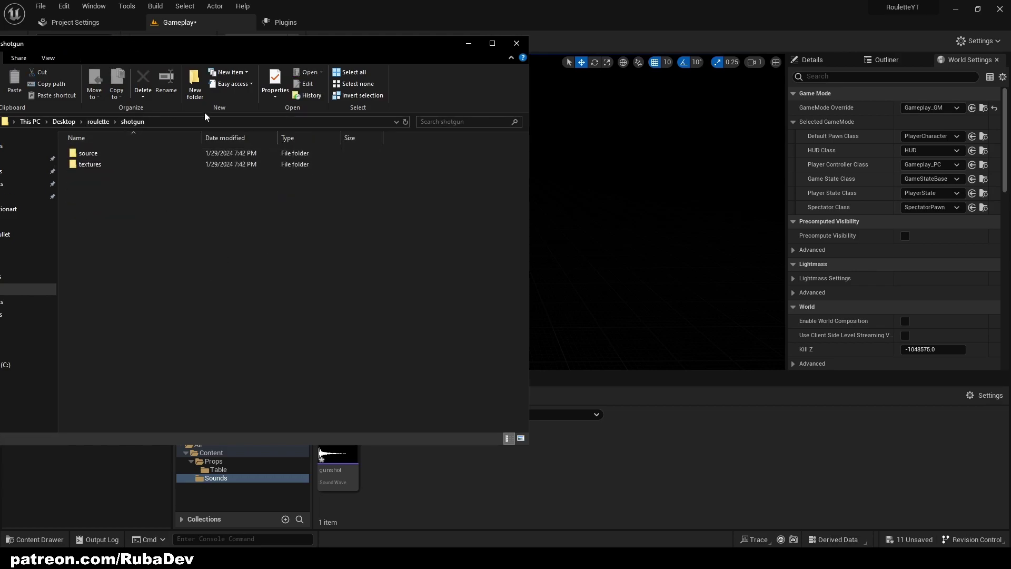
{"action": "left_click", "coordinate": [501, 449]}
{"action": "left_click", "coordinate": [379, 394]}
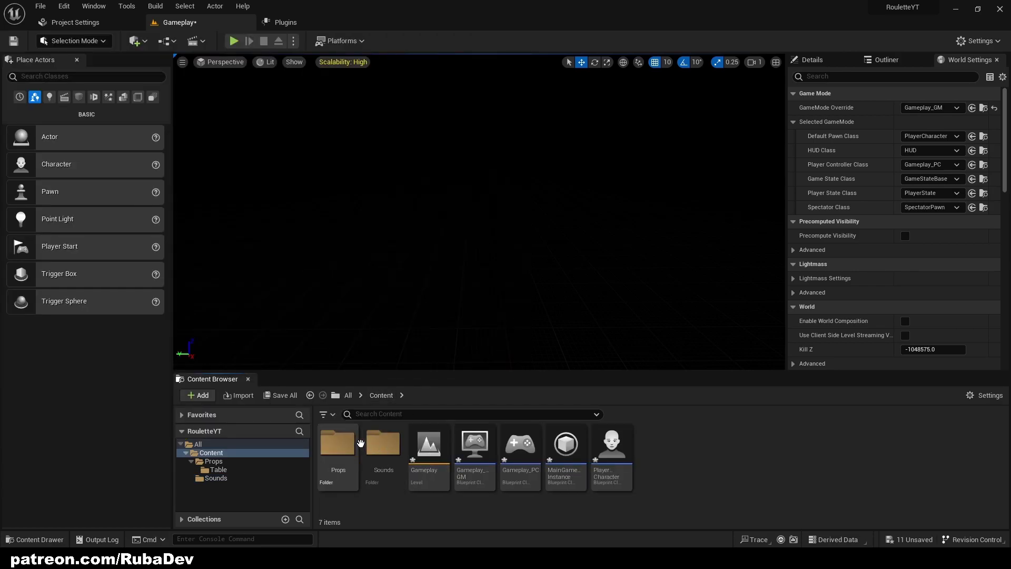
{"action": "double_click", "coordinate": [356, 445]}
{"action": "right_click", "coordinate": [418, 453]}
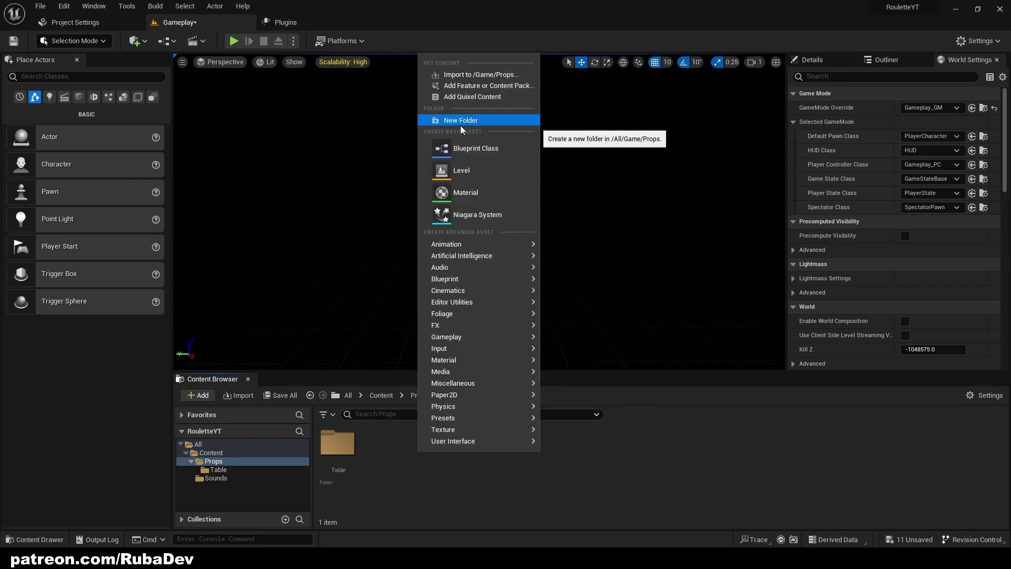
{"action": "left_click", "coordinate": [463, 121]}
{"action": "type", "text": "Shotgun"}
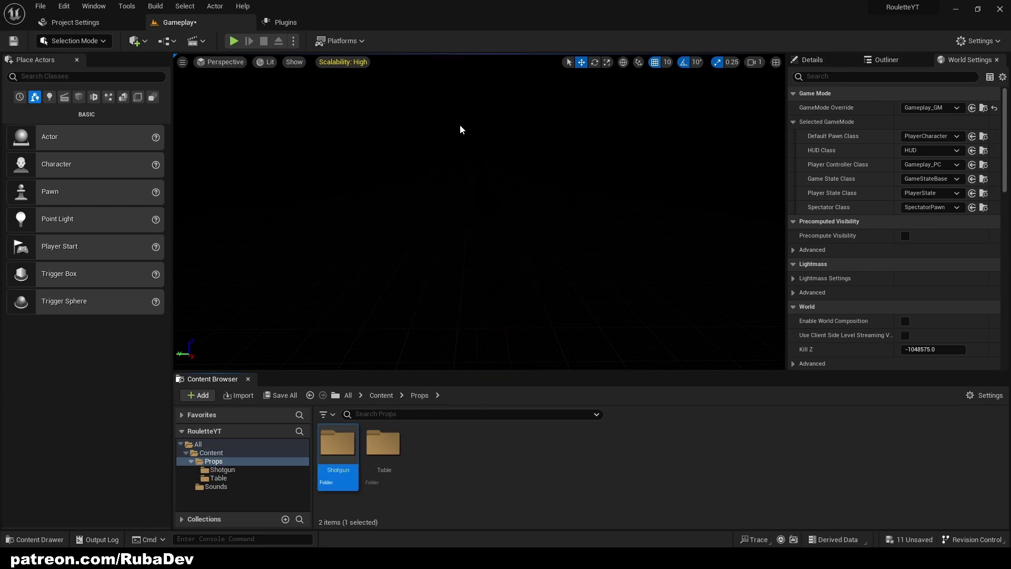
{"action": "double_click", "coordinate": [342, 445]}
Import the shotgun 3D object 샷건 from the desktop's roulette/shotgun/source folder into the Shotgun folder and dismiss the message log.
{"action": "key", "text": "alt+Tab"}
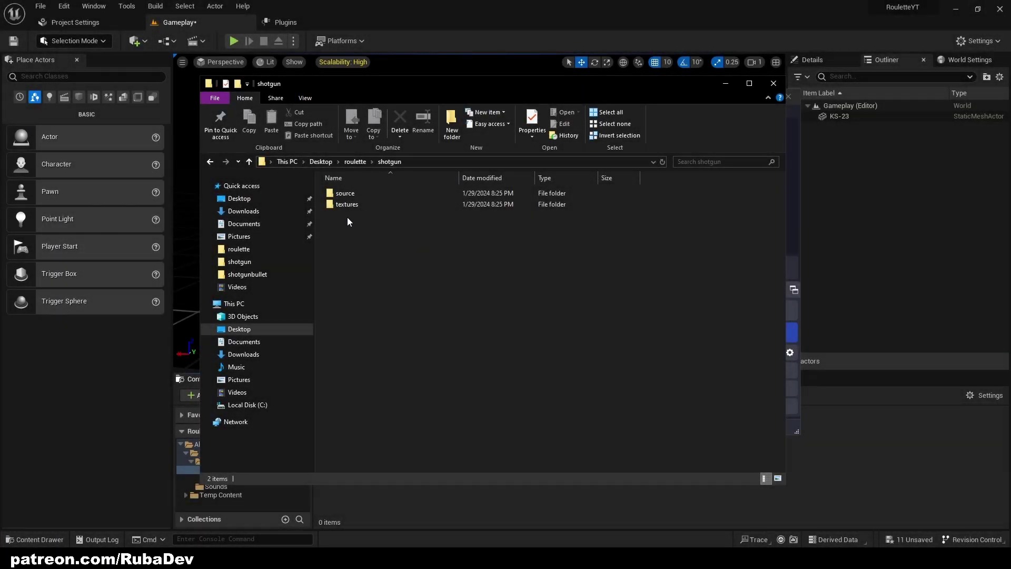
{"action": "left_click_drag", "start_coordinate": [367, 234], "coordinate": [816, 484]}
{"action": "double_click", "coordinate": [343, 192]}
{"action": "left_click", "coordinate": [478, 482]}
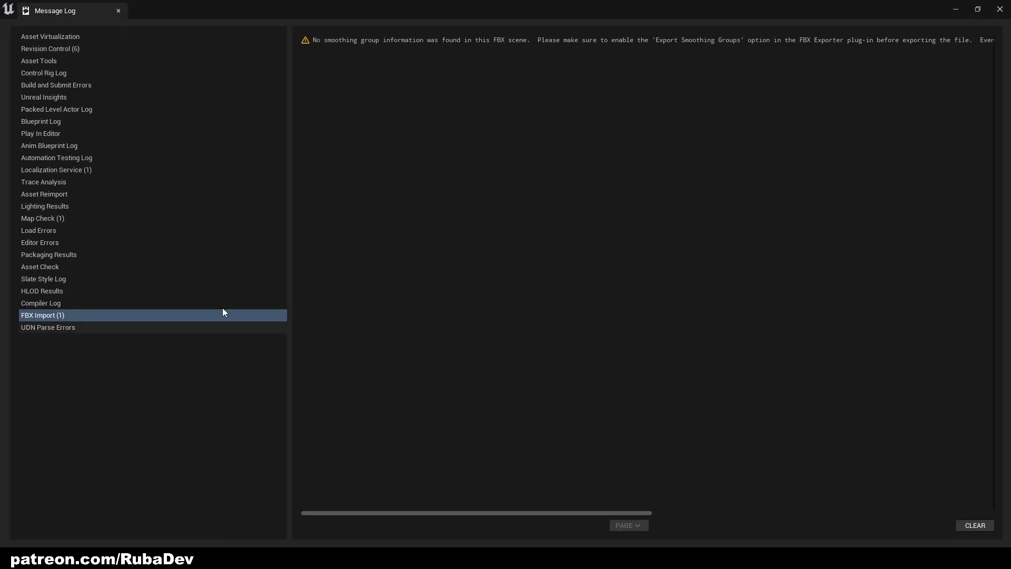
{"action": "left_click", "coordinate": [999, 9]}
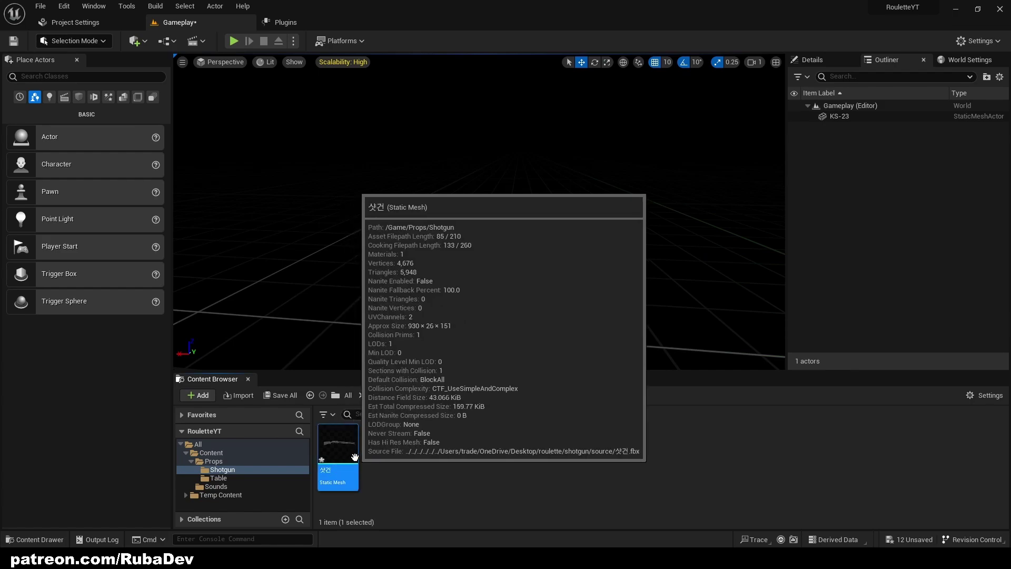
Import the five shotgun textures from the desktop's roulette/shotgun/textures folder into the project's Shotgun folder.
{"action": "key", "text": "alt+Tab"}
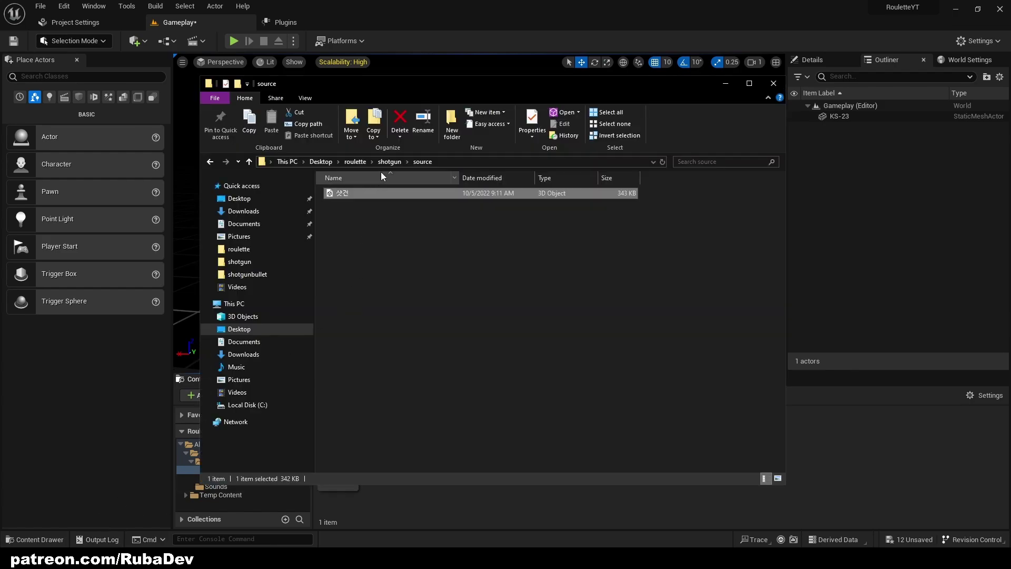
{"action": "left_click", "coordinate": [389, 161]}
{"action": "double_click", "coordinate": [358, 205]}
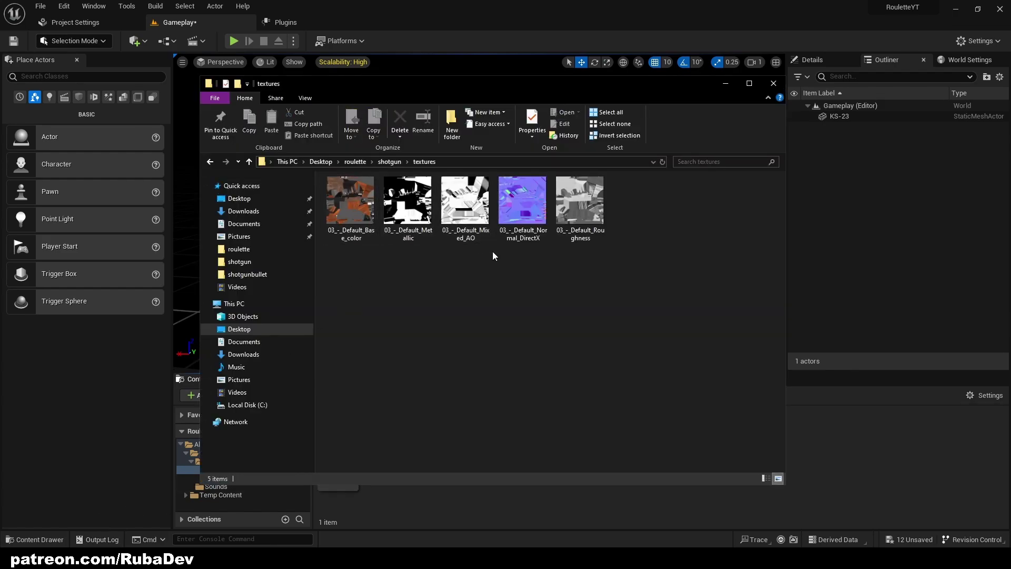
{"action": "left_click_drag", "start_coordinate": [605, 265], "coordinate": [367, 200]}
{"action": "left_click_drag", "start_coordinate": [363, 203], "coordinate": [809, 446]}
{"action": "left_click", "coordinate": [725, 83]}
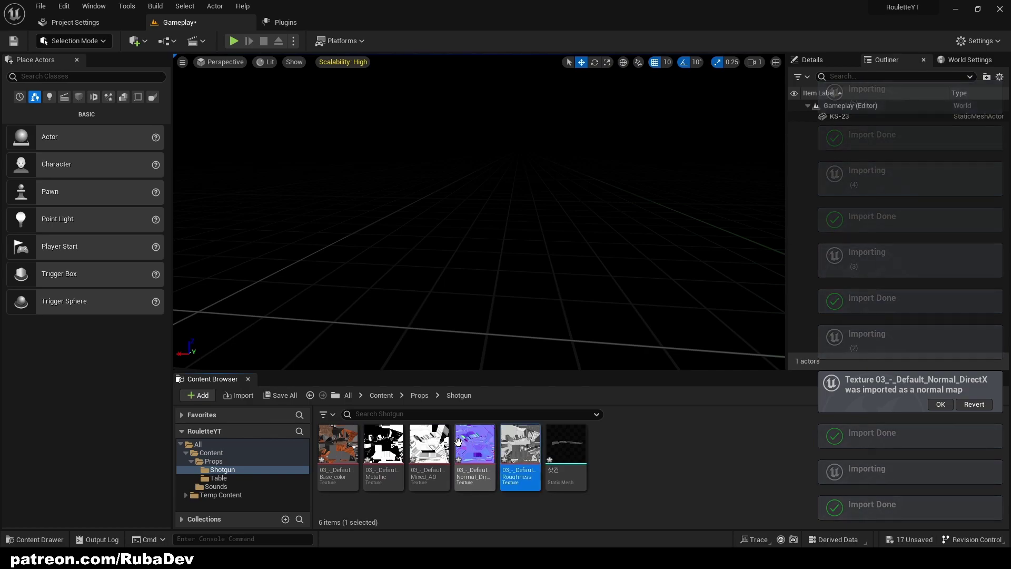
{"action": "left_click", "coordinate": [441, 442], "text": "ctrl"}
{"action": "left_click", "coordinate": [461, 442], "text": "ctrl"}
{"action": "left_click", "coordinate": [387, 445], "text": "ctrl"}
{"action": "left_click", "coordinate": [343, 448], "text": "ctrl"}
{"action": "right_click", "coordinate": [343, 449]}
{"action": "mouse_move", "coordinate": [417, 172]}
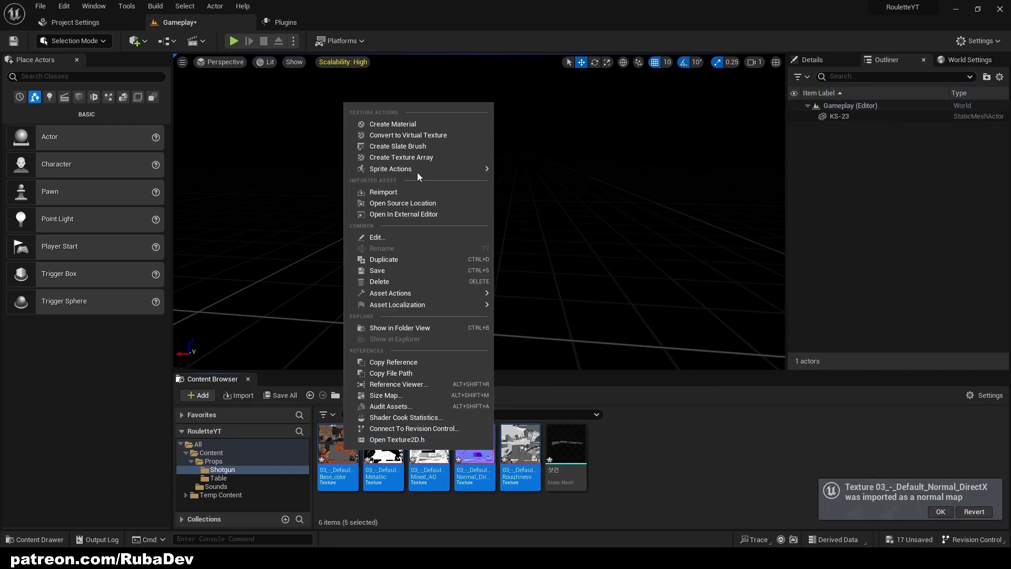
{"action": "left_click", "coordinate": [389, 124]}
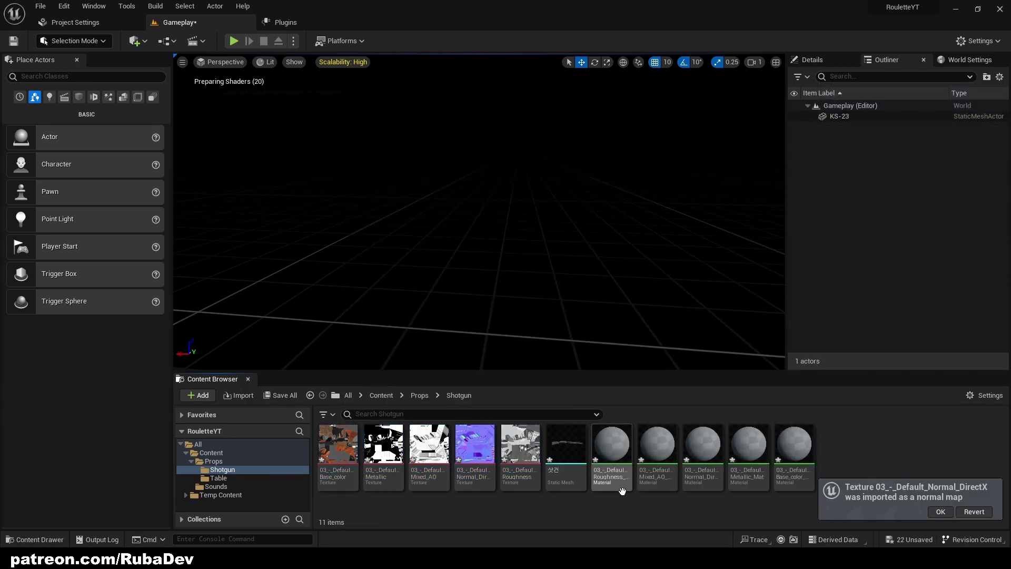
{"action": "left_click", "coordinate": [603, 482]}
{"action": "left_click", "coordinate": [789, 469], "text": "shift"}
{"action": "key", "text": "Delete"}
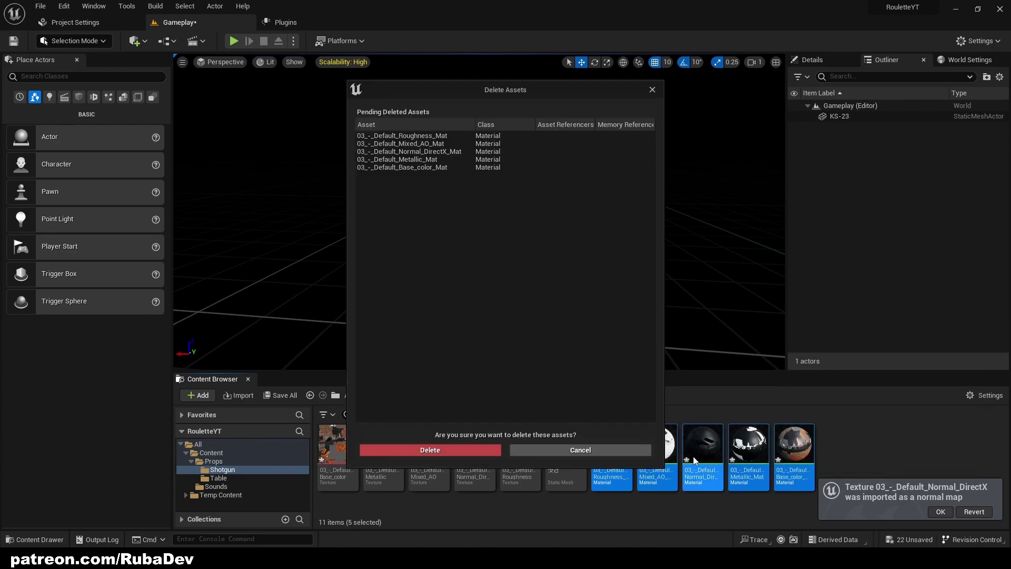
{"action": "left_click", "coordinate": [480, 450]}
Create a material named Shotgun in the Shotgun folder and open it for editing.
{"action": "right_click", "coordinate": [637, 447]}
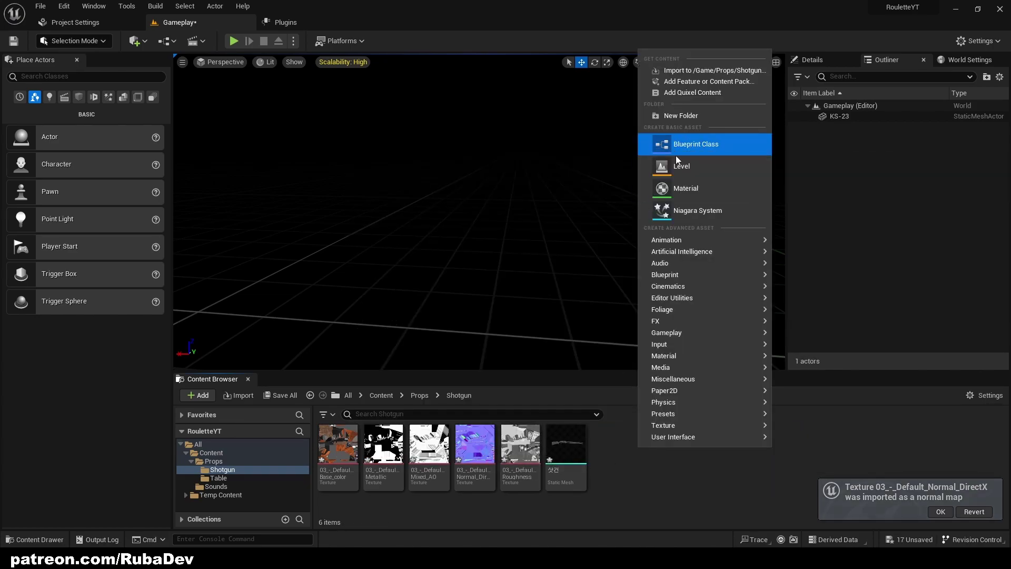
{"action": "left_click", "coordinate": [682, 189]}
{"action": "type", "text": "Shotgun"}
{"action": "key", "text": "Return"}
{"action": "key", "text": "Return"}
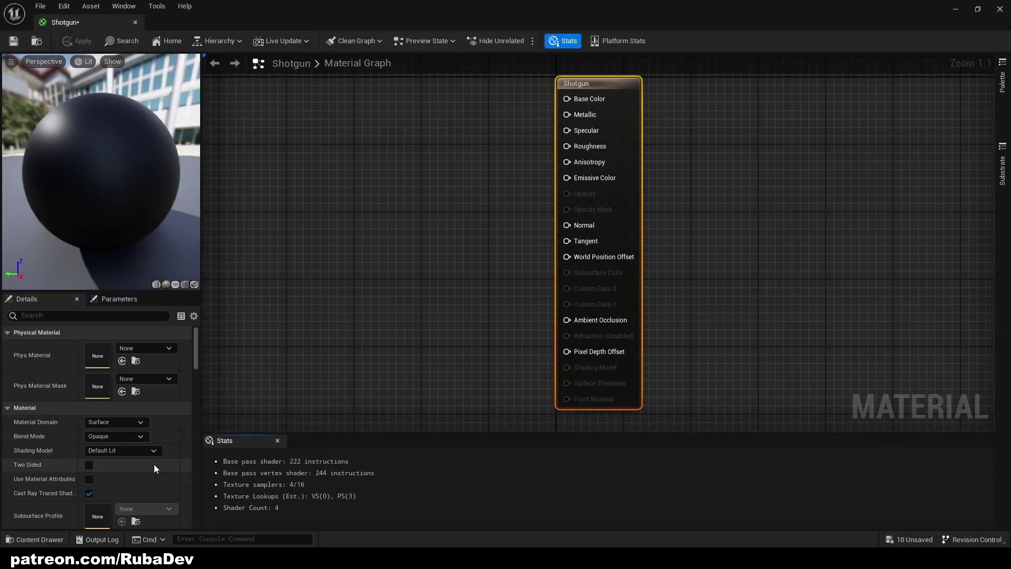
Move the File Explorer textures folder beside the material graph, and dock the Shotgun material editor between Gameplay and Plugins.
{"action": "left_click", "coordinate": [158, 558]}
{"action": "left_click", "coordinate": [469, 273]}
{"action": "left_click", "coordinate": [353, 207]}
{"action": "left_click_drag", "start_coordinate": [417, 91], "coordinate": [714, 146]}
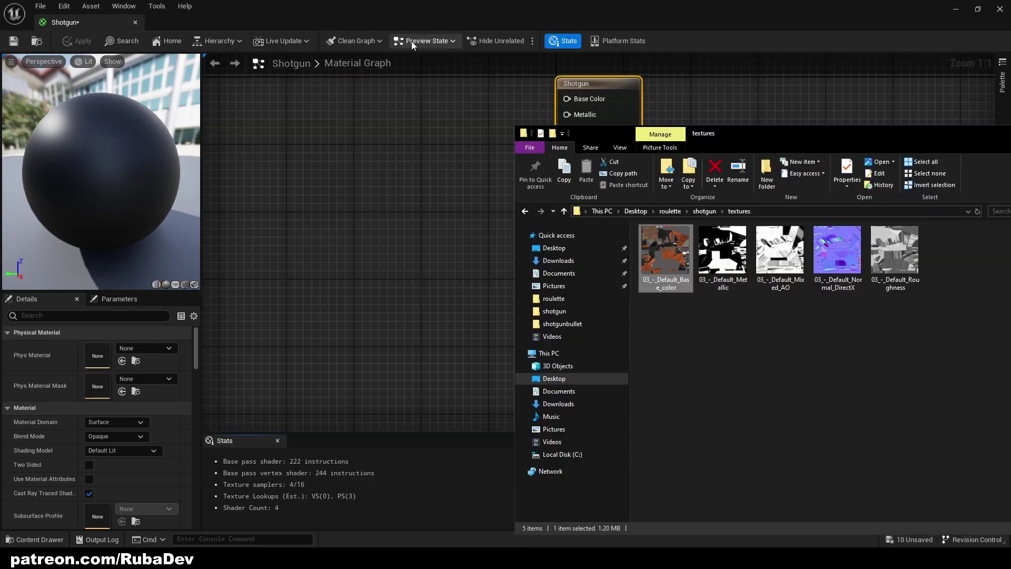
{"action": "left_click_drag", "start_coordinate": [126, 22], "coordinate": [333, 26]}
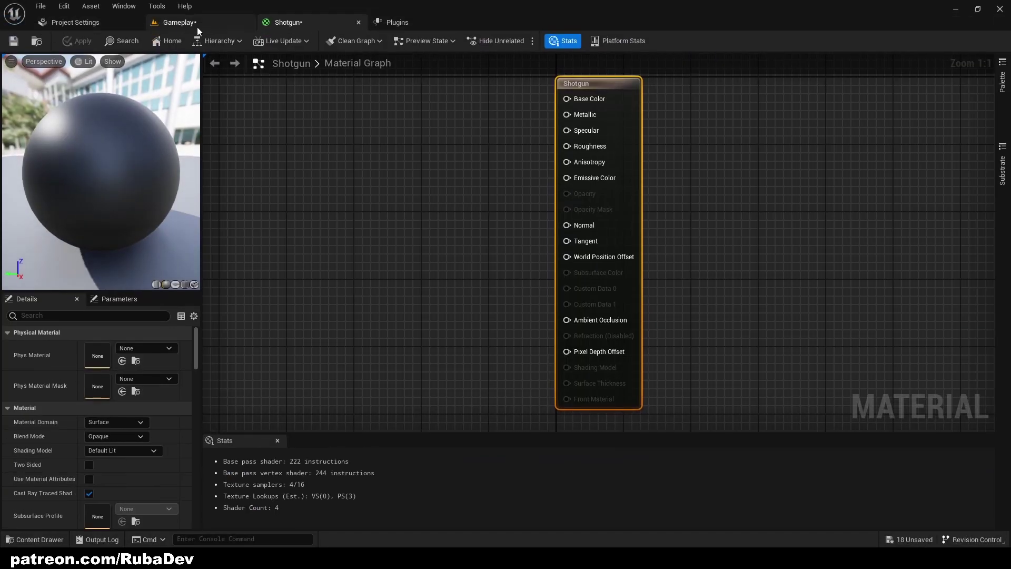
Add all five textures from Props/Shotgun to the Shotgun material graph as Texture Sample nodes.
{"action": "key", "text": "ctrl+space"}
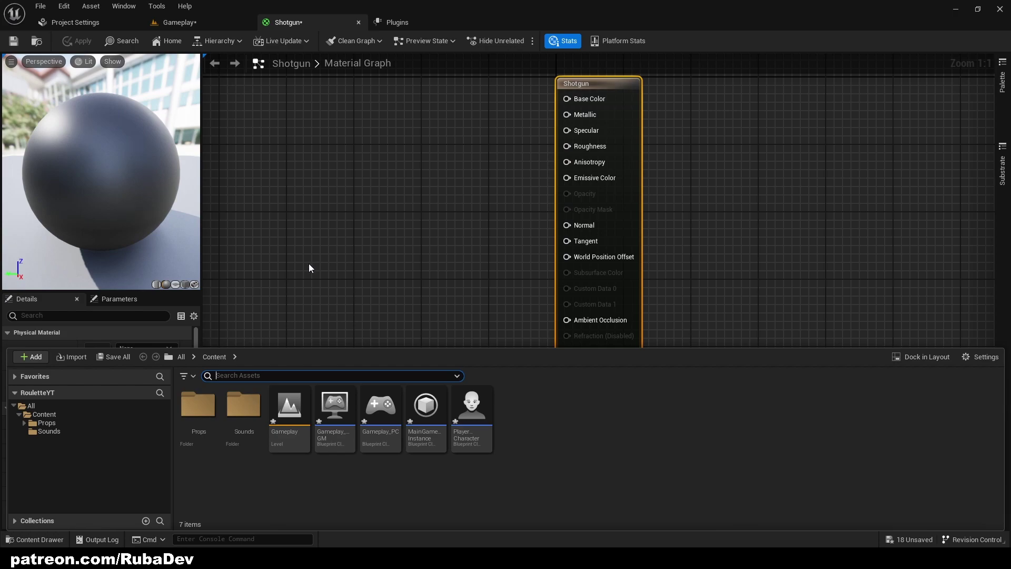
{"action": "double_click", "coordinate": [198, 405]}
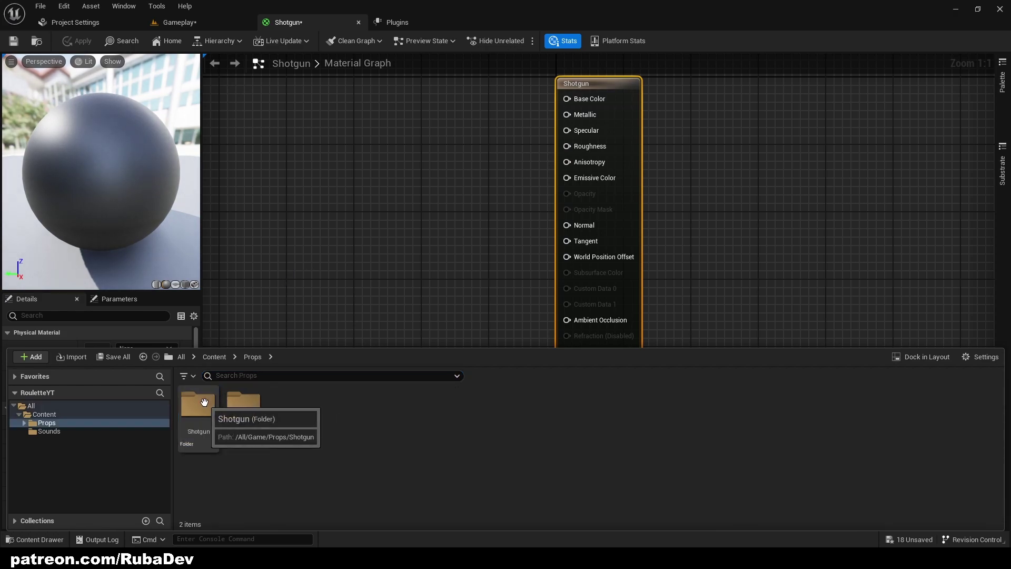
{"action": "double_click", "coordinate": [198, 405]}
{"action": "left_click", "coordinate": [380, 405]}
{"action": "left_click", "coordinate": [198, 406], "text": "shift"}
{"action": "left_click_drag", "start_coordinate": [198, 405], "coordinate": [298, 174]}
{"action": "left_click", "coordinate": [308, 303]}
Spread the five overlapping Texture Sample nodes into a column beside the Shotgun material's result node.
{"action": "left_click_drag", "start_coordinate": [426, 242], "coordinate": [363, 391]}
{"action": "scroll", "coordinate": [324, 305], "scroll_direction": "down", "scroll_amount": 2}
{"action": "right_click_drag", "start_coordinate": [321, 306], "coordinate": [325, 207]}
{"action": "left_click_drag", "start_coordinate": [345, 269], "coordinate": [345, 377]}
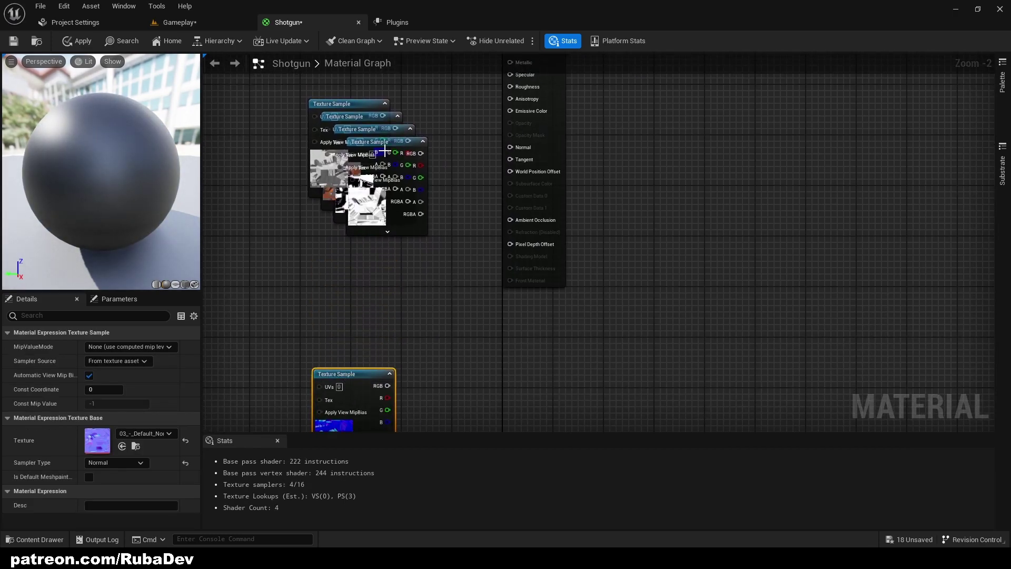
{"action": "left_click_drag", "start_coordinate": [385, 150], "coordinate": [292, 87]}
{"action": "left_click_drag", "start_coordinate": [347, 117], "coordinate": [346, 53]}
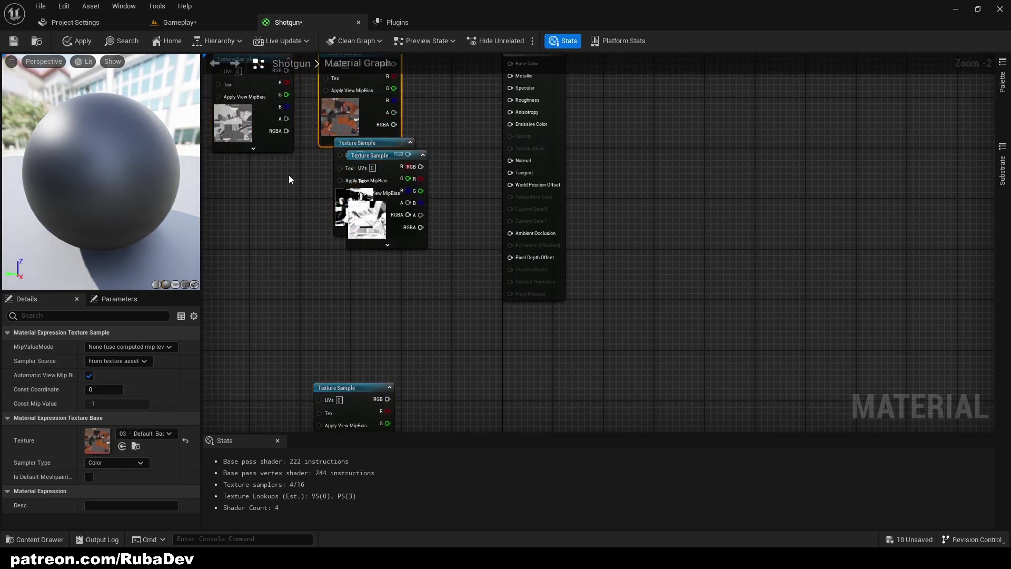
{"action": "right_click_drag", "start_coordinate": [288, 181], "coordinate": [307, 303]}
{"action": "left_click_drag", "start_coordinate": [350, 180], "coordinate": [311, 96]}
{"action": "left_click_drag", "start_coordinate": [269, 179], "coordinate": [339, 199]}
{"action": "left_click_drag", "start_coordinate": [398, 266], "coordinate": [308, 327]}
Using the texture file names as reference, connect the base color texture's RGB to Base Color and the metallic texture's RGB to Metallic.
{"action": "key", "text": "alt+Tab"}
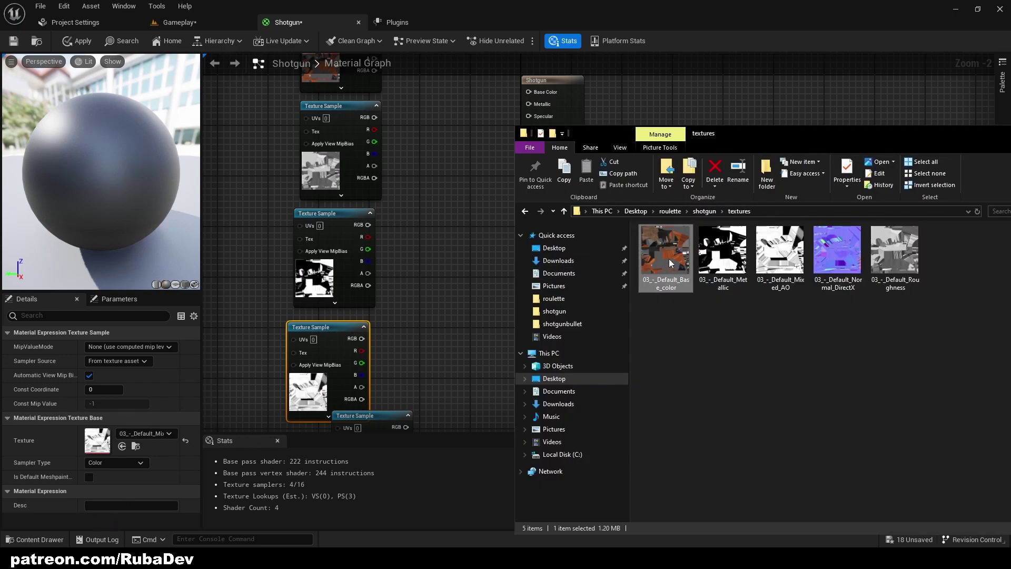
{"action": "right_click_drag", "start_coordinate": [416, 287], "coordinate": [402, 461]}
{"action": "left_click_drag", "start_coordinate": [361, 183], "coordinate": [520, 266]}
{"action": "right_click_drag", "start_coordinate": [446, 287], "coordinate": [469, 210]}
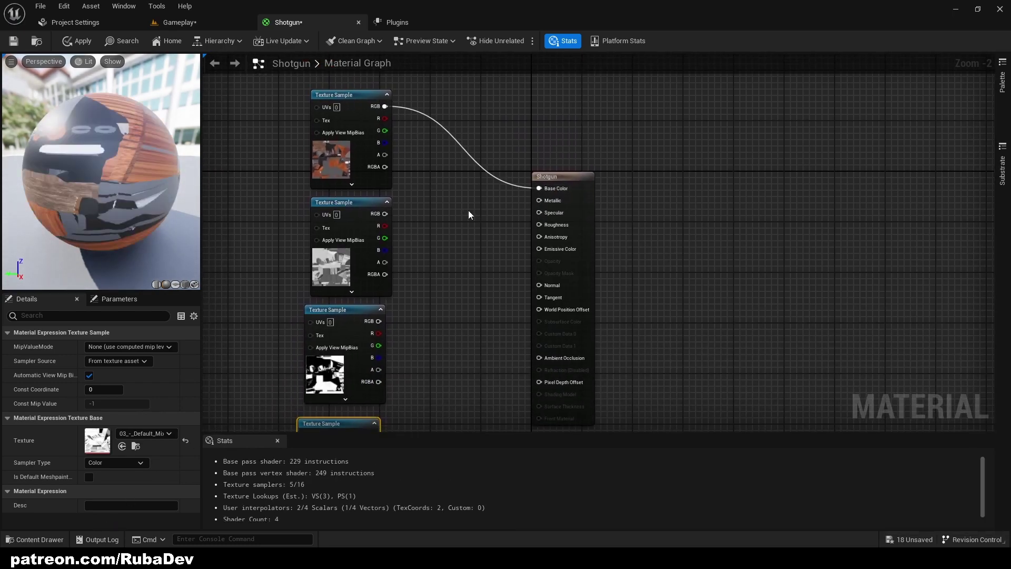
{"action": "key", "text": "alt+Tab"}
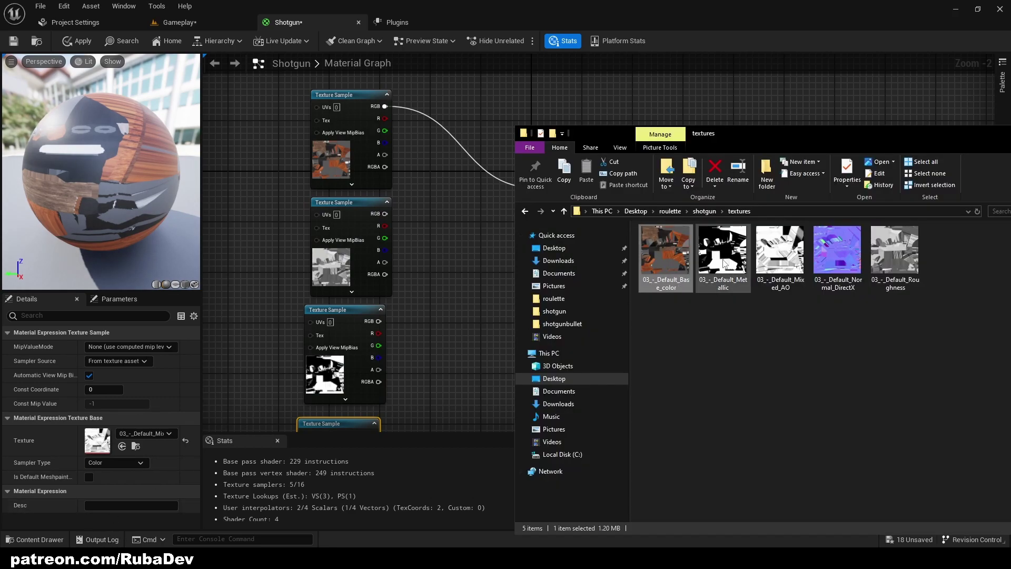
{"action": "left_click_drag", "start_coordinate": [725, 263], "coordinate": [539, 200]}
Connect the Mixed_AO texture's RGB to Ambient Occlusion and the Normal_DirectX texture's RGB to Normal.
{"action": "key", "text": "alt+Tab"}
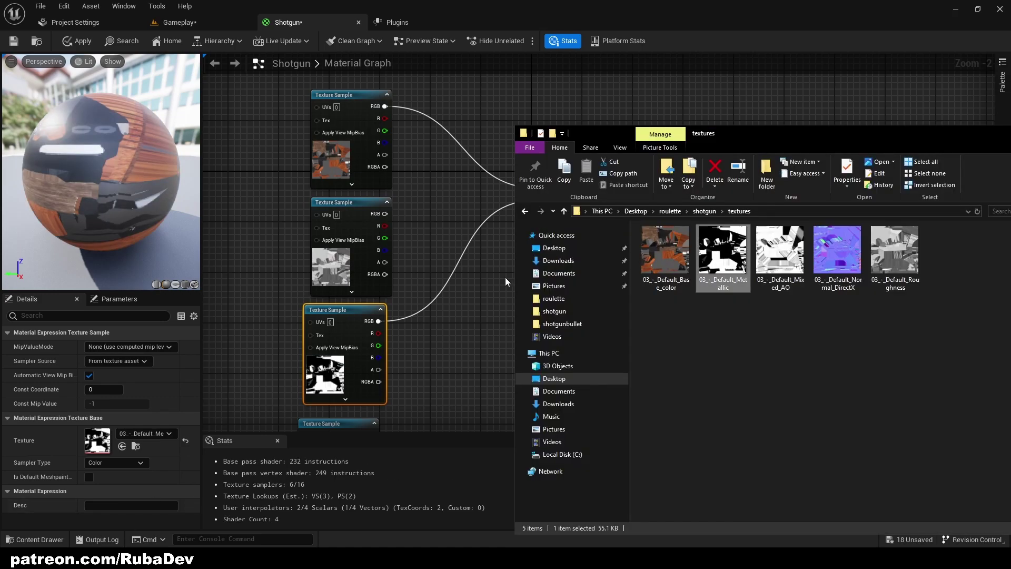
{"action": "left_click", "coordinate": [787, 257]}
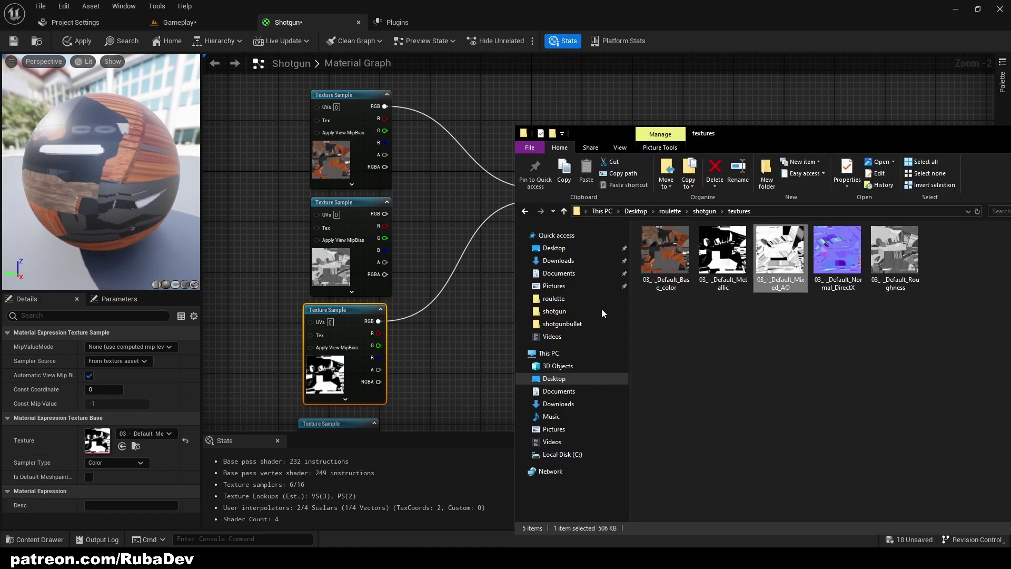
{"action": "left_click", "coordinate": [450, 357]}
{"action": "right_click_drag", "start_coordinate": [538, 358], "coordinate": [548, 313]}
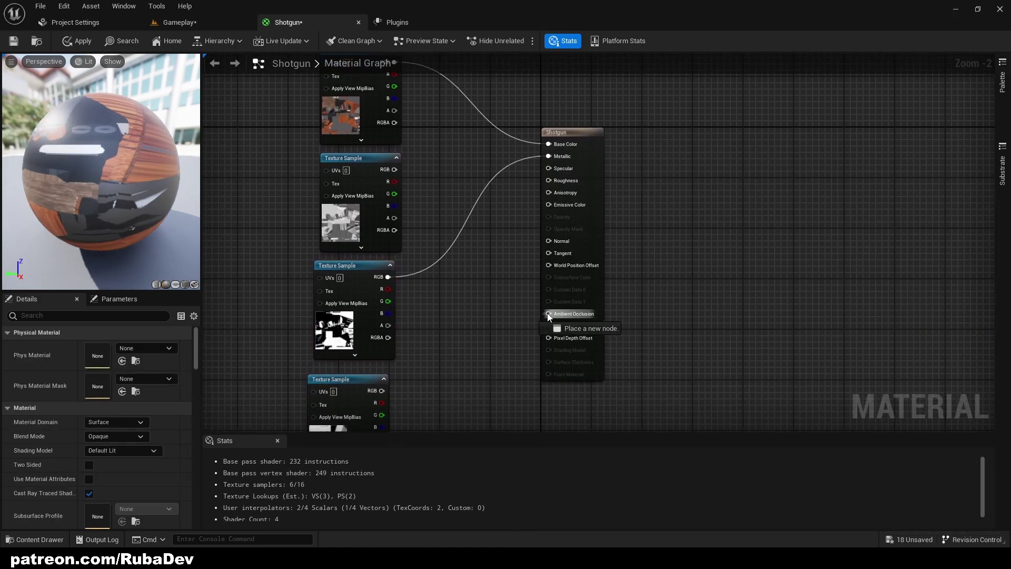
{"action": "left_click_drag", "start_coordinate": [548, 316], "coordinate": [463, 310]}
{"action": "key", "text": "Escape"}
{"action": "key", "text": "alt+Tab"}
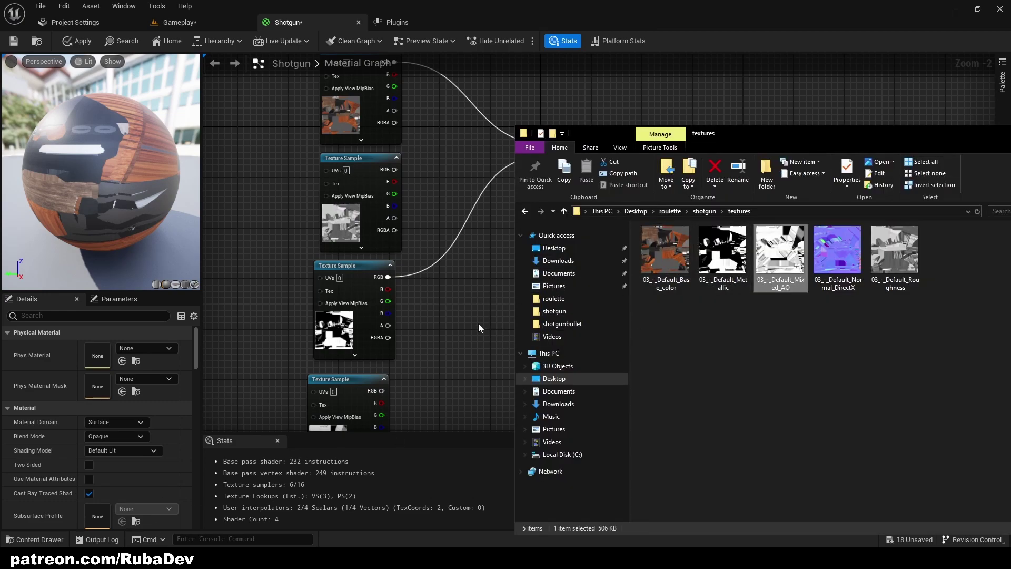
{"action": "right_click_drag", "start_coordinate": [435, 353], "coordinate": [479, 239]}
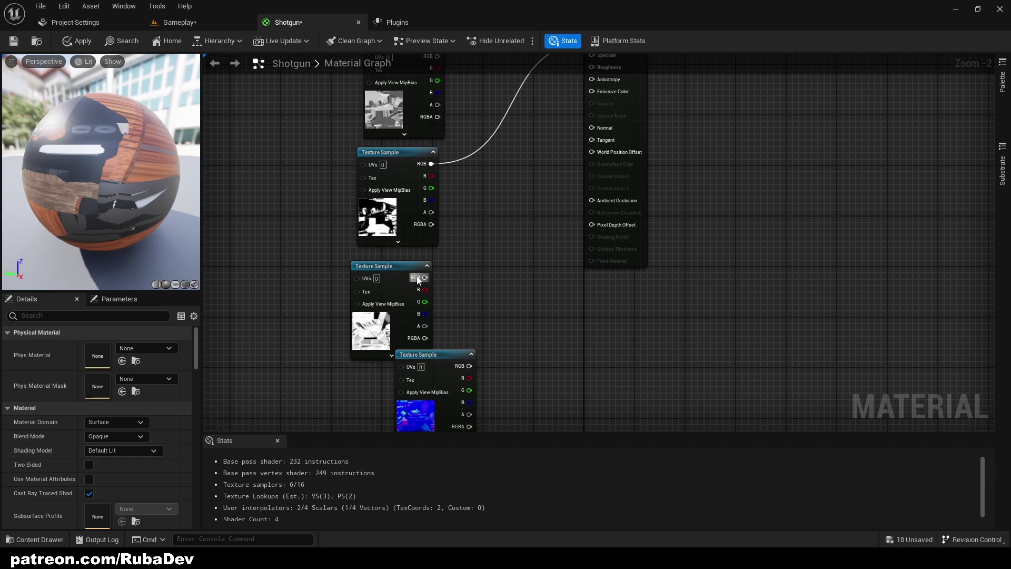
{"action": "mouse_move", "coordinate": [420, 277]}
{"action": "left_mouse_down"}
{"action": "mouse_move", "coordinate": [586, 235]}
{"action": "mouse_move", "coordinate": [593, 207]}
{"action": "mouse_move", "coordinate": [446, 282]}
{"action": "mouse_move", "coordinate": [425, 277]}
{"action": "left_mouse_up"}
{"action": "left_click_drag", "start_coordinate": [469, 365], "coordinate": [593, 128]}
Connect the roughness texture's RGB to Roughness and apply the Shotgun material.
{"action": "right_click_drag", "start_coordinate": [517, 118], "coordinate": [527, 228]}
{"action": "left_click", "coordinate": [220, 557]}
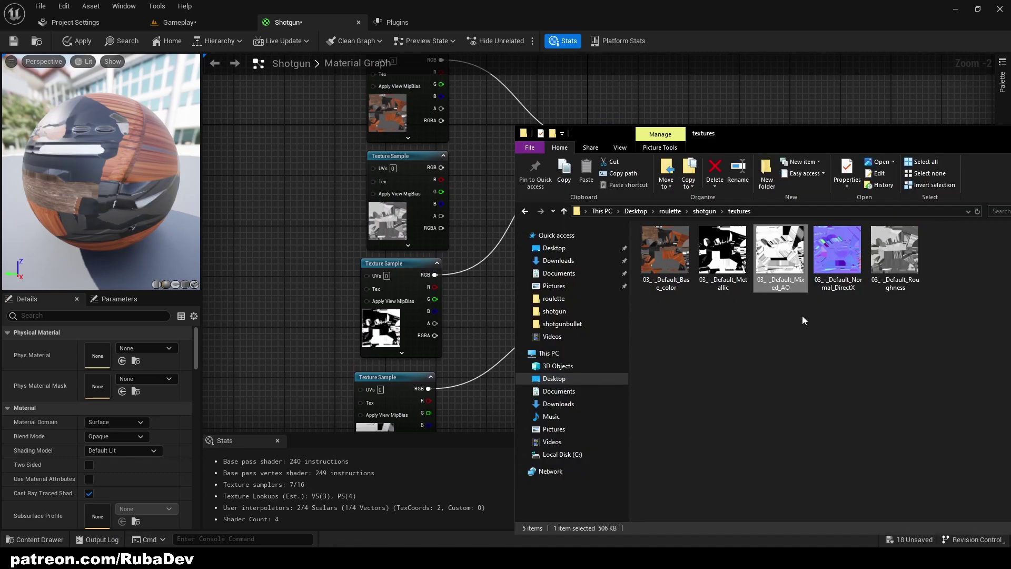
{"action": "left_click", "coordinate": [835, 273]}
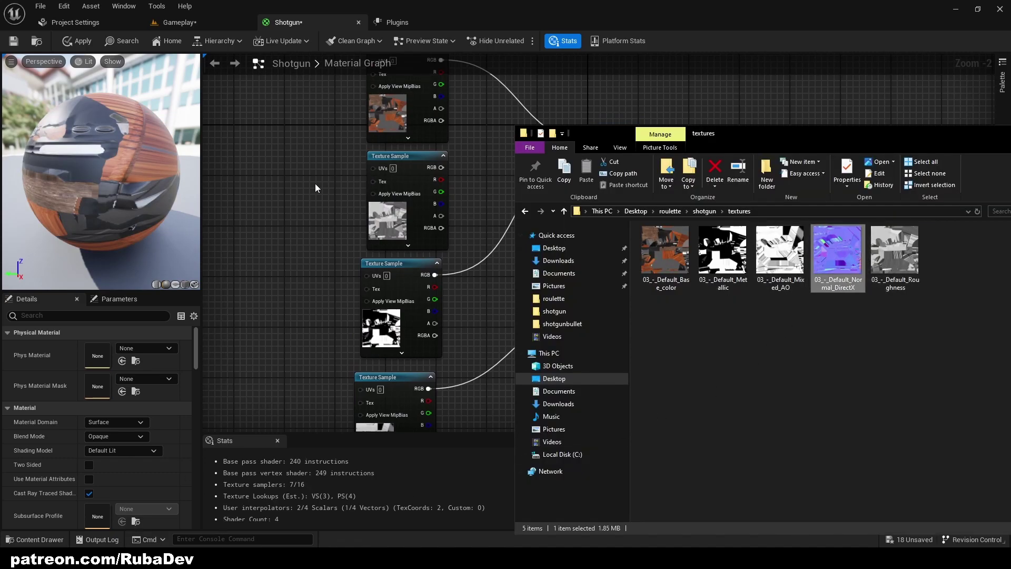
{"action": "right_click_drag", "start_coordinate": [276, 183], "coordinate": [244, 274]}
{"action": "left_click_drag", "start_coordinate": [411, 258], "coordinate": [564, 268]}
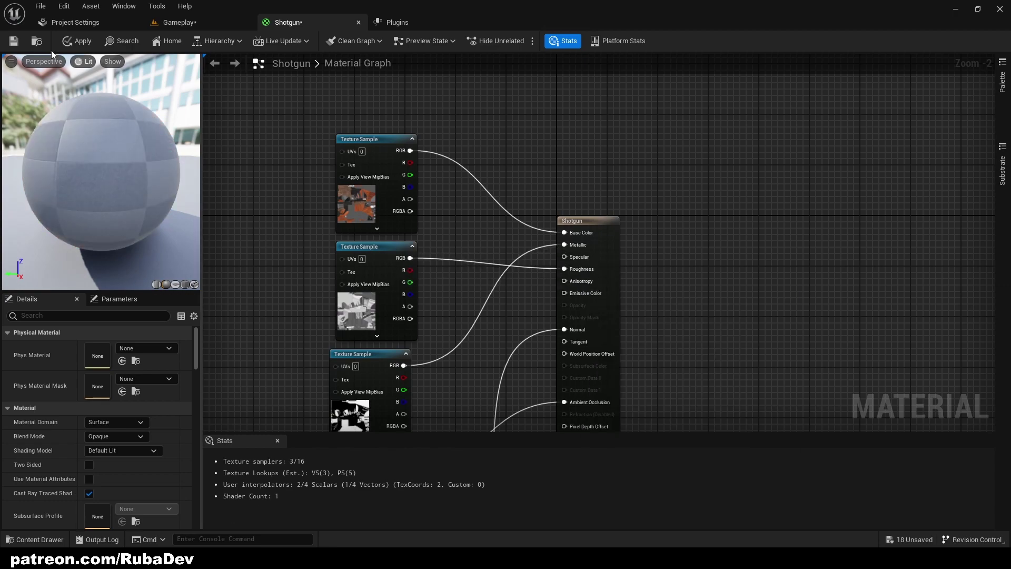
{"action": "left_click", "coordinate": [79, 40]}
Open the 샷건 static mesh and assign the Shotgun material to its Element 0 material slot.
{"action": "left_click", "coordinate": [179, 23]}
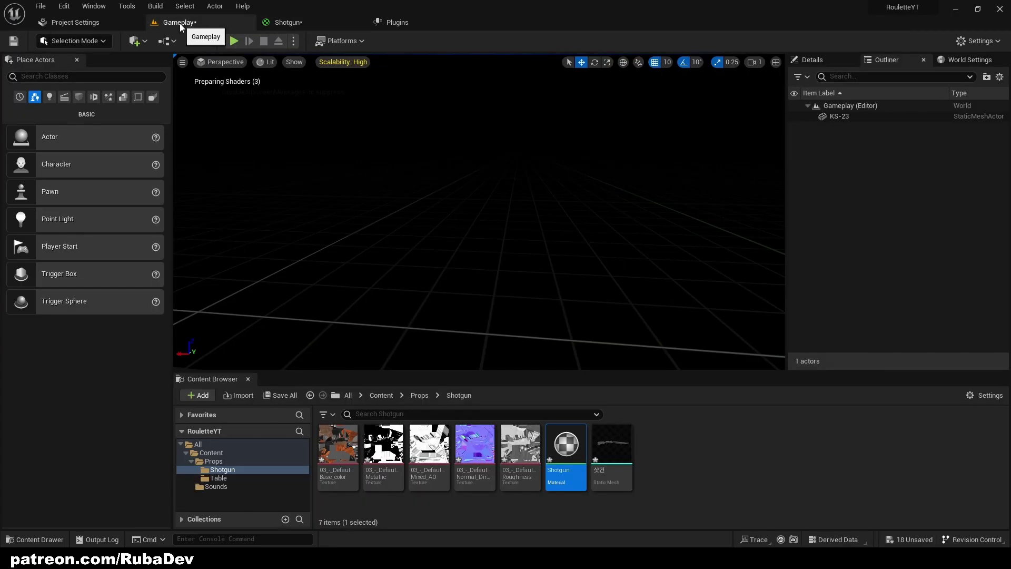
{"action": "left_click", "coordinate": [606, 447]}
{"action": "right_click", "coordinate": [605, 446]}
{"action": "double_click", "coordinate": [606, 446]}
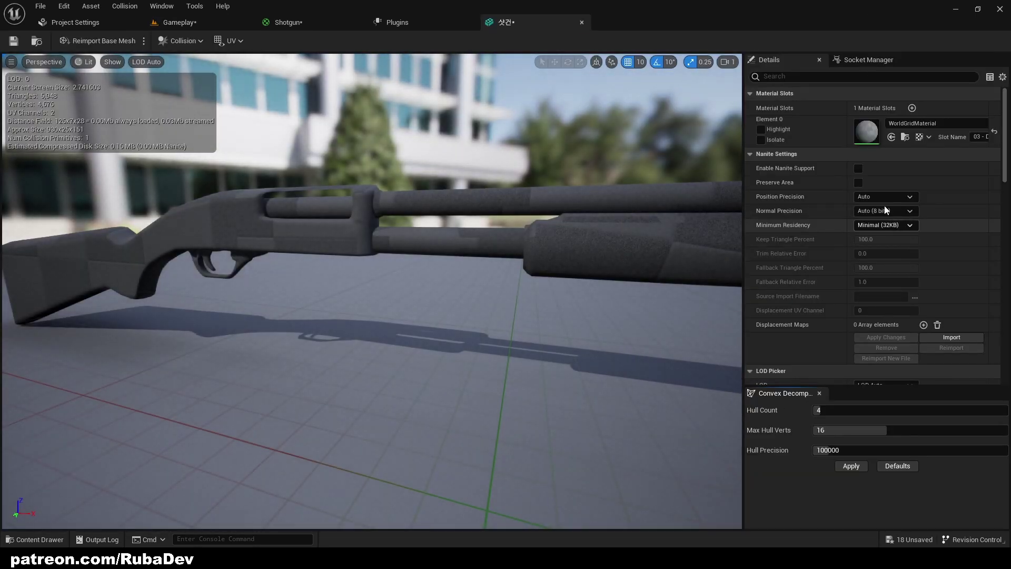
{"action": "left_click", "coordinate": [894, 123]}
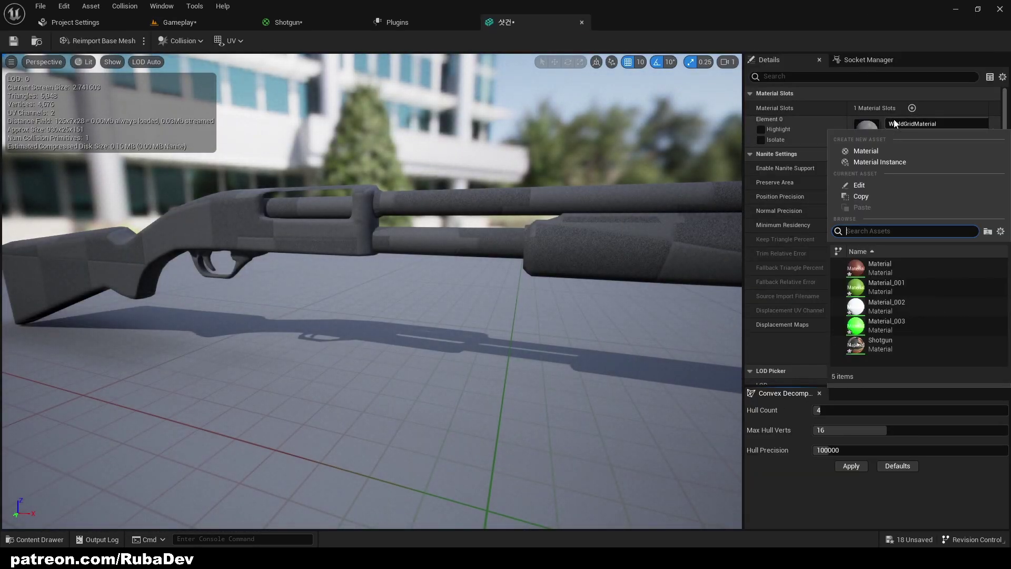
{"action": "left_click", "coordinate": [883, 345]}
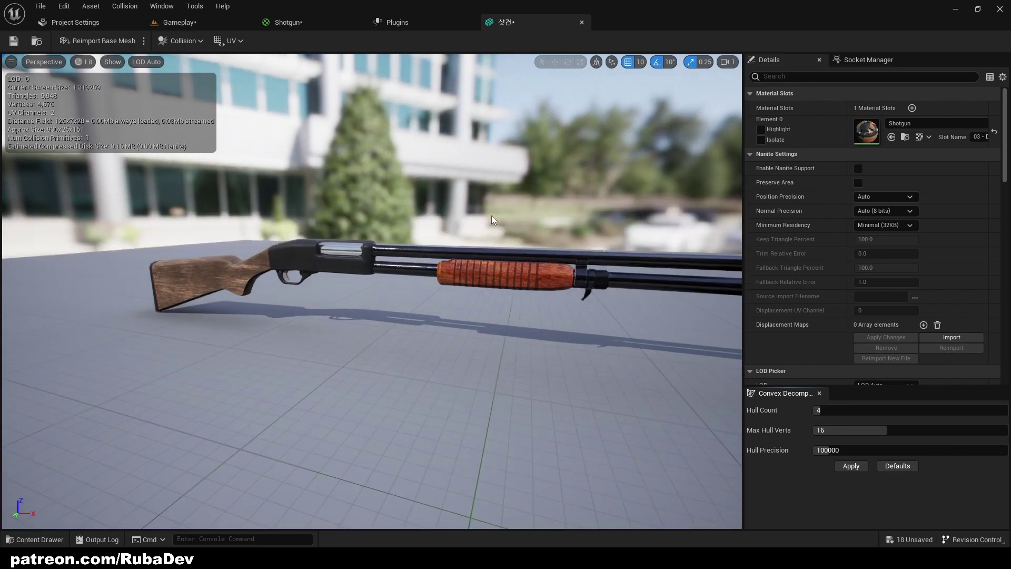
{"action": "left_click_drag", "start_coordinate": [504, 220], "coordinate": [368, 219]}
{"action": "right_click_drag", "start_coordinate": [368, 219], "coordinate": [365, 153]}
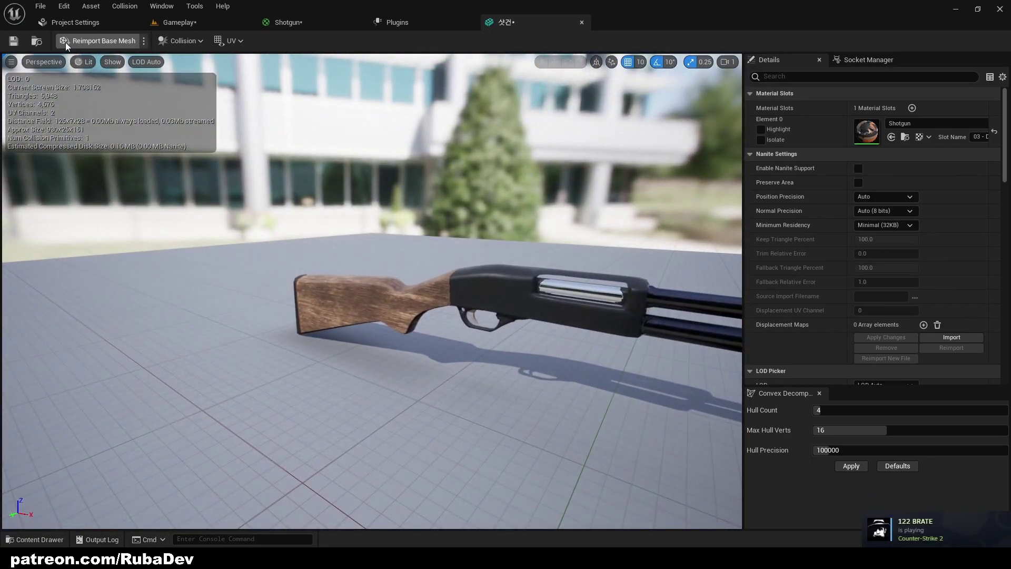
{"action": "left_click", "coordinate": [350, 24]}
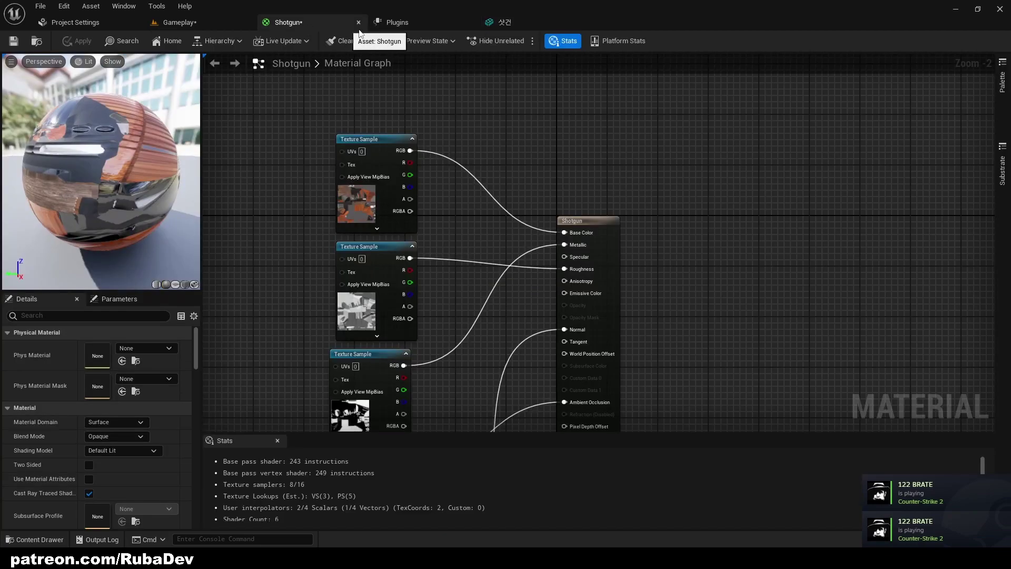
{"action": "right_click_drag", "start_coordinate": [480, 220], "coordinate": [495, 191]}
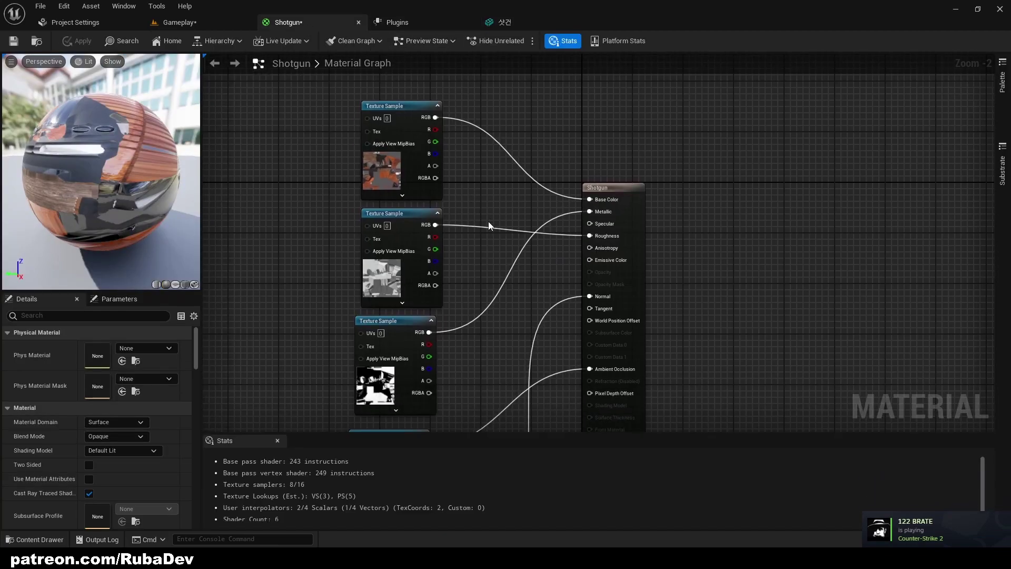
{"action": "left_click", "coordinate": [410, 213]}
{"action": "key", "text": "Delete"}
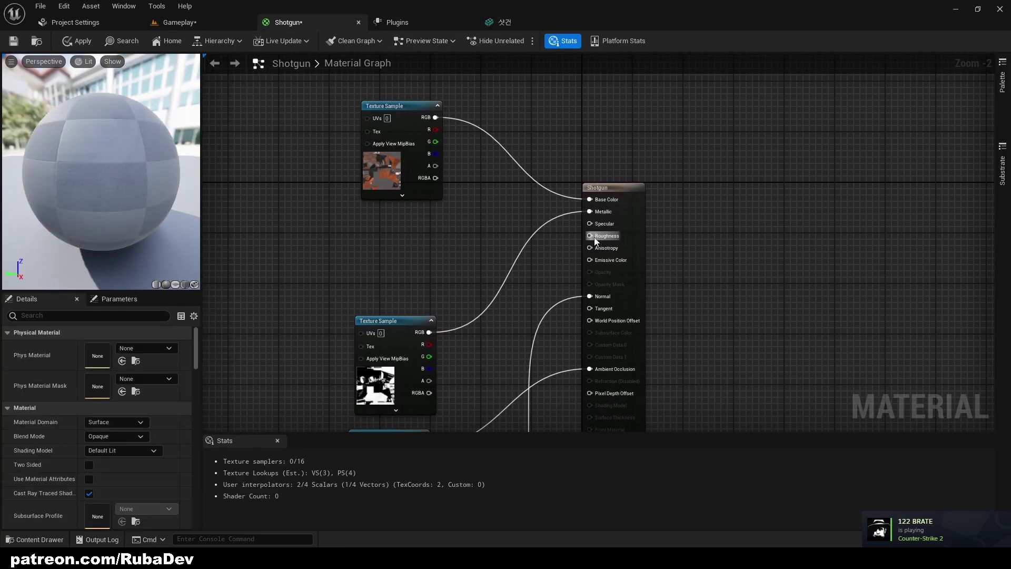
{"action": "left_click_drag", "start_coordinate": [590, 235], "coordinate": [462, 233]}
{"action": "left_click", "coordinate": [422, 242]}
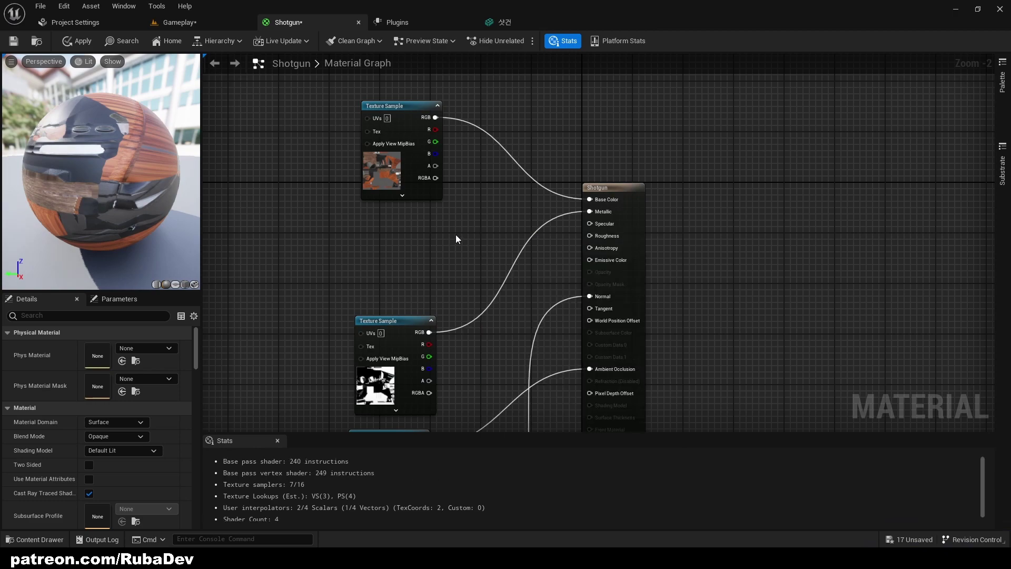
{"action": "left_click", "coordinate": [456, 234]}
{"action": "left_click_drag", "start_coordinate": [502, 250], "coordinate": [529, 216]}
{"action": "left_click", "coordinate": [459, 217]}
{"action": "key", "text": "ctrl+z"}
{"action": "key", "text": "ctrl+z"}
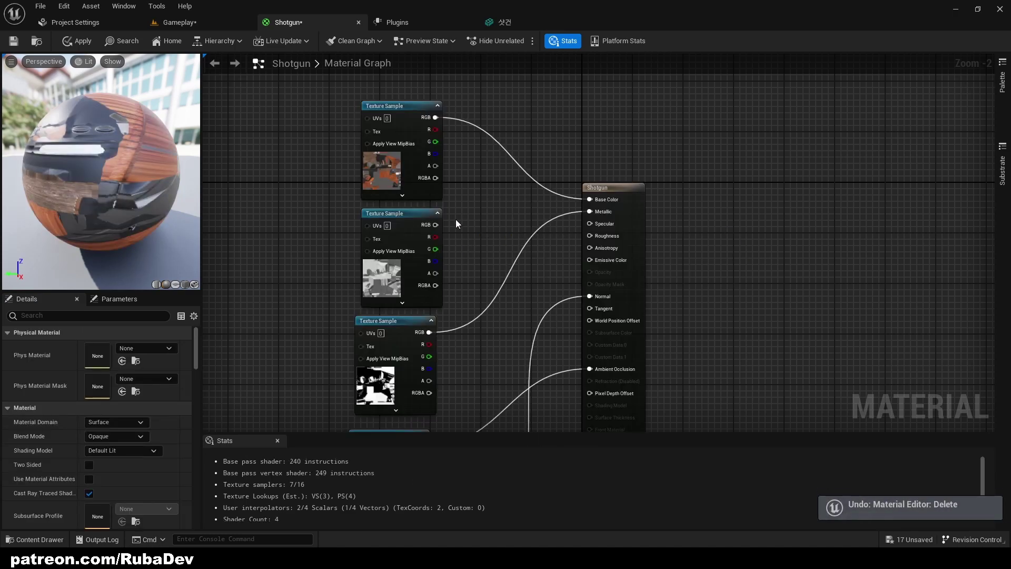
Delete the roughness and metallic Texture Sample nodes from the Shotgun material graph.
{"action": "key", "text": "ctrl+z"}
{"action": "right_click_drag", "start_coordinate": [456, 253], "coordinate": [499, 184]}
{"action": "left_click_drag", "start_coordinate": [493, 269], "coordinate": [445, 164]}
{"action": "key", "text": "Delete"}
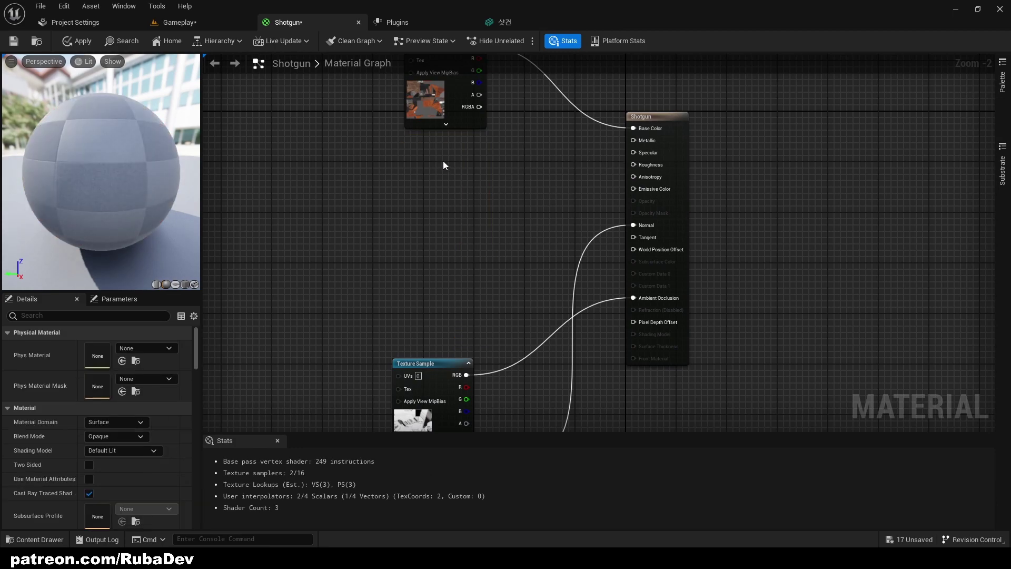
Add two Constant nodes below the base color texture, connecting one with value 1.0 to Roughness and the other to Metallic.
{"action": "left_click", "coordinate": [443, 160]}
{"action": "left_click", "coordinate": [442, 224]}
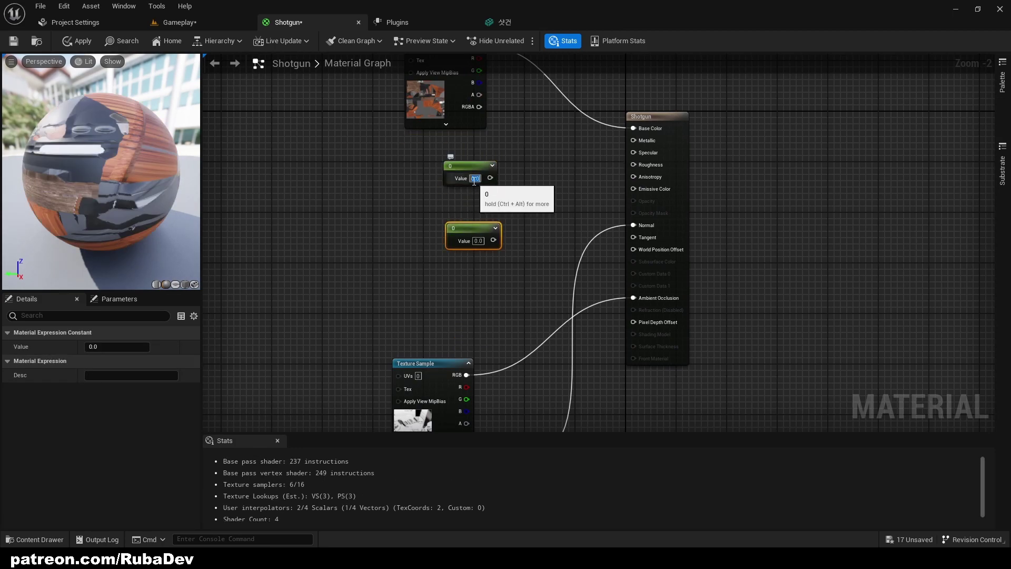
{"action": "left_click_drag", "start_coordinate": [633, 165], "coordinate": [490, 178]}
{"action": "left_click_drag", "start_coordinate": [493, 240], "coordinate": [631, 141]}
Apply the changes to the Shotgun material and save the asset.
{"action": "left_click", "coordinate": [547, 151]}
{"action": "right_click_drag", "start_coordinate": [542, 149], "coordinate": [532, 203]}
{"action": "left_click", "coordinate": [77, 41]}
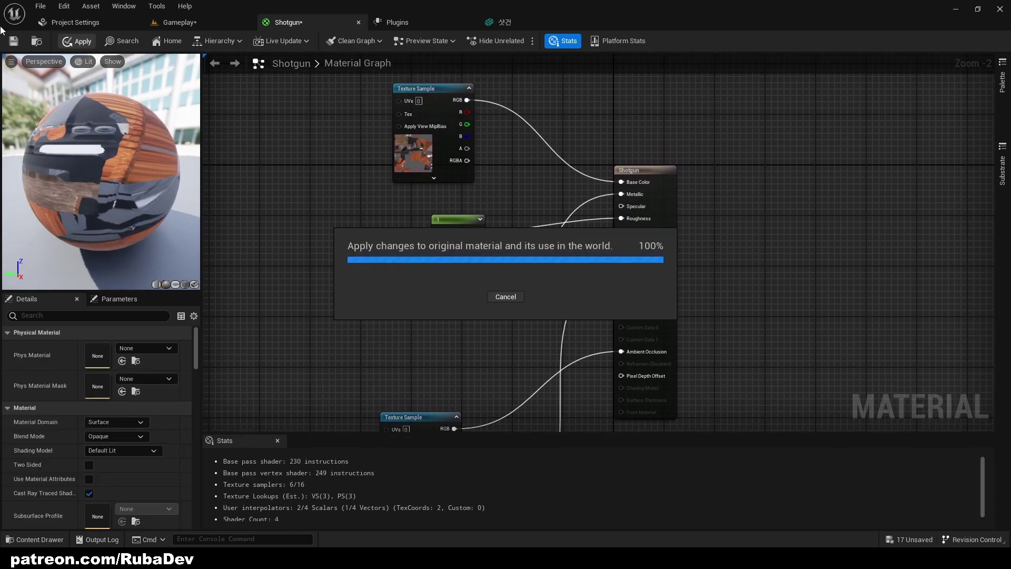
{"action": "left_click", "coordinate": [14, 41]}
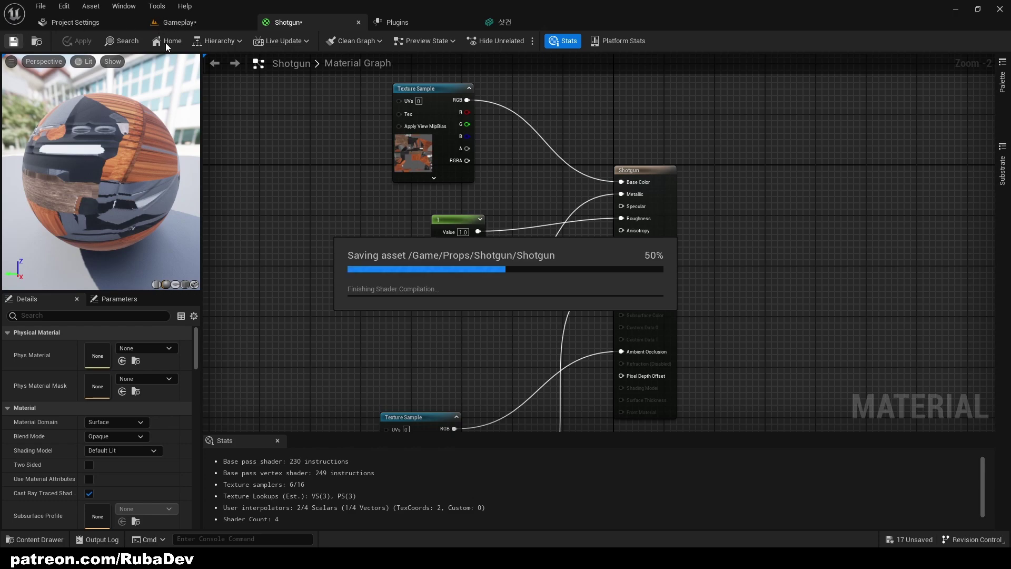
{"action": "right_click_drag", "start_coordinate": [332, 166], "coordinate": [307, 152]}
Place the 샷건 static mesh in the Gameplay level to inspect its material from several angles, and delete the placed copy.
{"action": "left_click", "coordinate": [181, 24]}
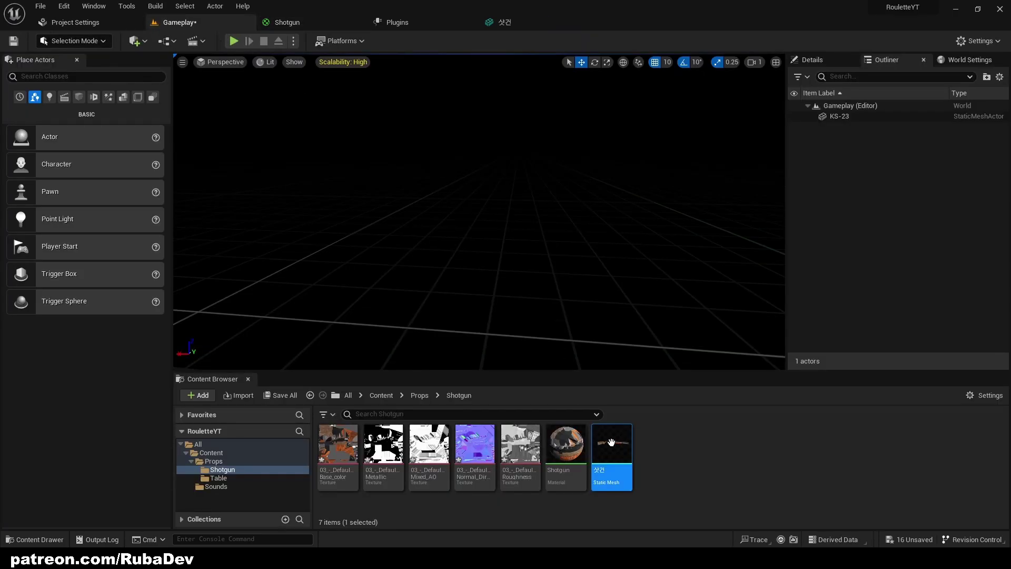
{"action": "left_click_drag", "start_coordinate": [610, 442], "coordinate": [482, 178]}
{"action": "right_click_drag", "start_coordinate": [481, 178], "coordinate": [700, 195]}
{"action": "left_click", "coordinate": [503, 197]}
{"action": "right_click_drag", "start_coordinate": [519, 202], "coordinate": [463, 234]}
{"action": "left_click", "coordinate": [484, 221]}
{"action": "scroll", "coordinate": [410, 221], "scroll_direction": "up", "scroll_amount": 2}
{"action": "key", "text": "Delete"}
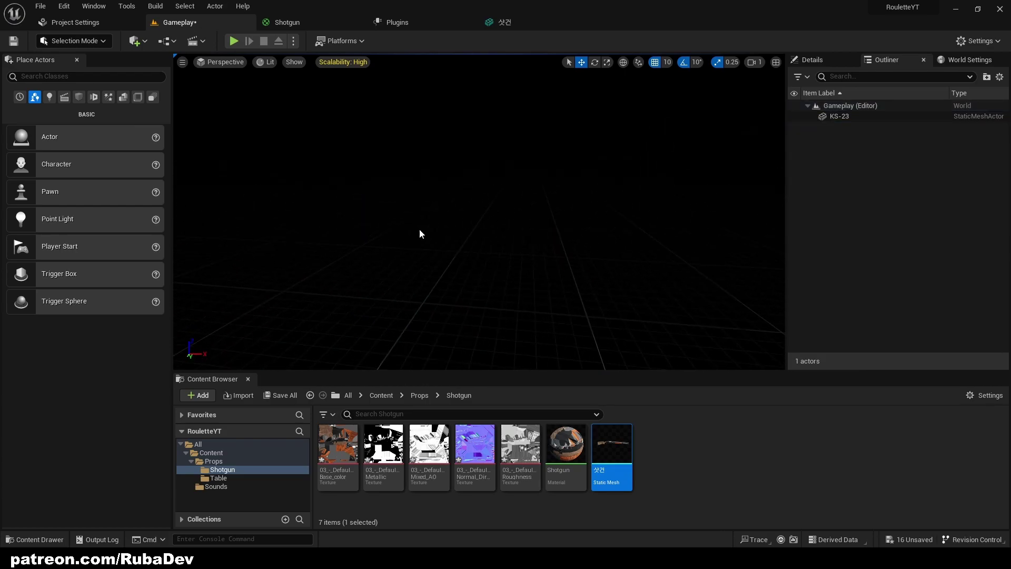
Return to the Content folder, check the Sounds folder, and review the Blueprint assets at the Content level.
{"action": "left_click", "coordinate": [419, 396]}
{"action": "left_click", "coordinate": [380, 395]}
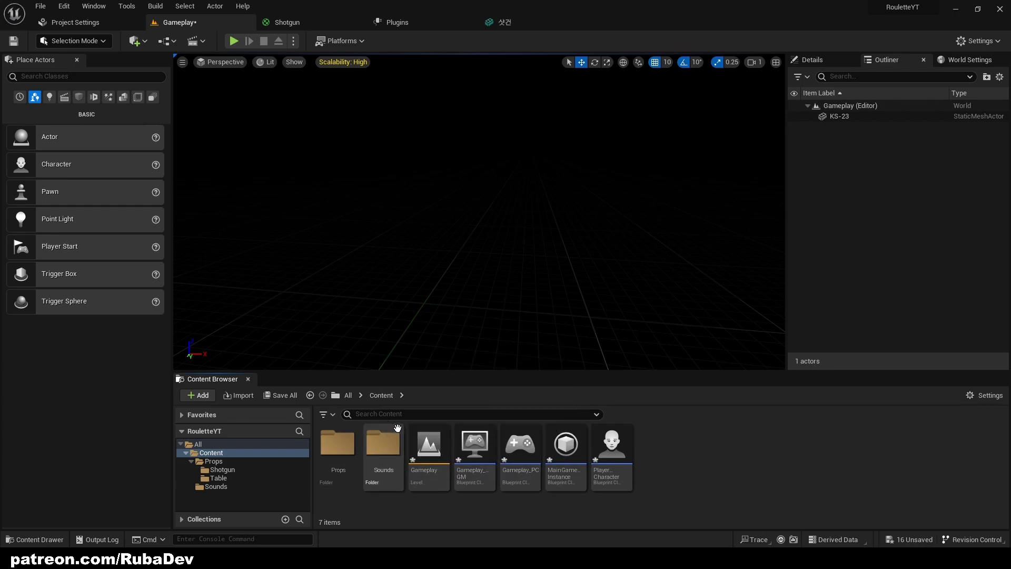
{"action": "left_click", "coordinate": [616, 466]}
{"action": "left_click", "coordinate": [675, 455]}
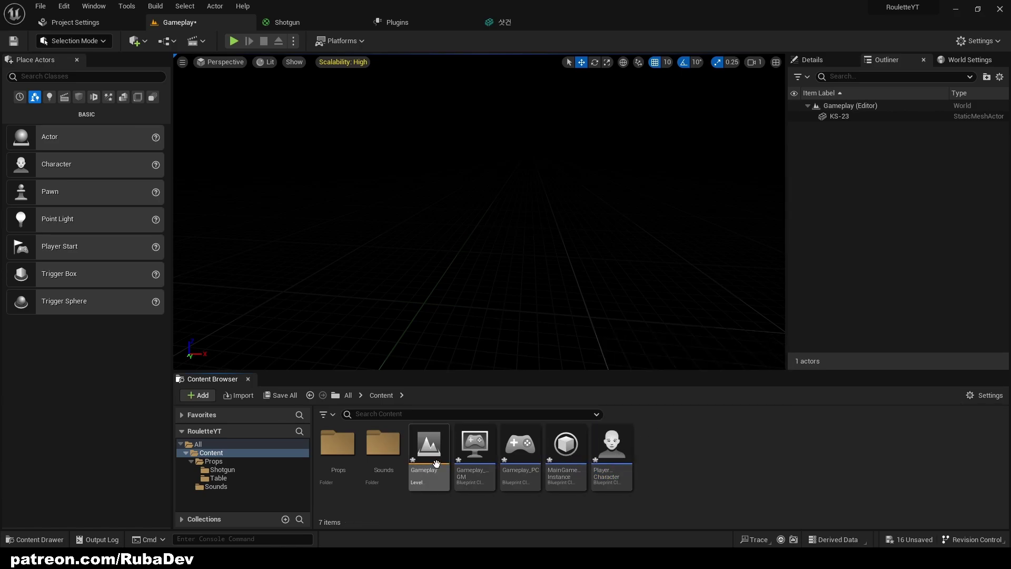
{"action": "double_click", "coordinate": [384, 445]}
{"action": "left_click", "coordinate": [394, 396]}
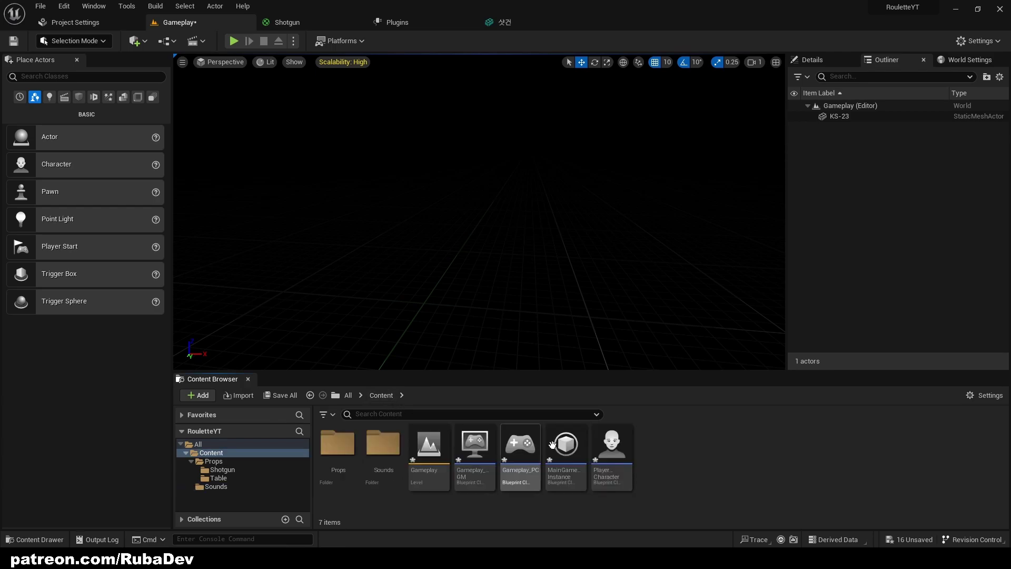